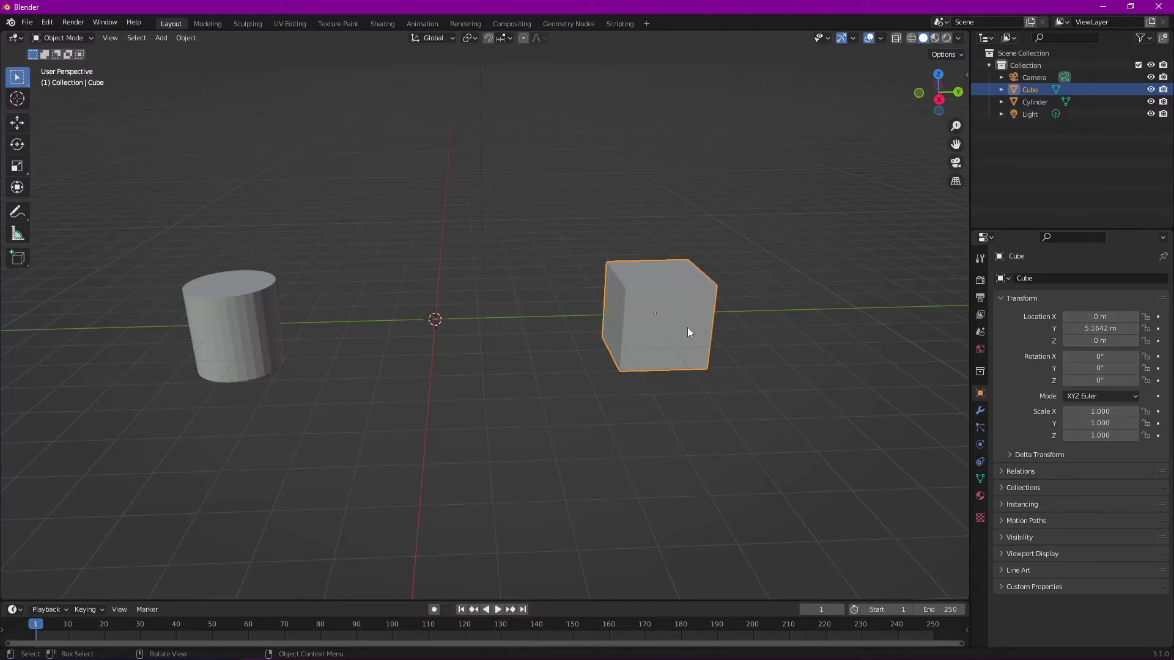
Step: Set the cube's origin to Origin to Center of Mass (Volume), keeping it mid-cube
mouse_move(689, 321)
middle_mouse_down()
mouse_move(769, 294)
mouse_move(676, 245)
mouse_move(639, 144)
mouse_move(588, 204)
mouse_move(691, 354)
mouse_move(284, 351)
middle_mouse_up()
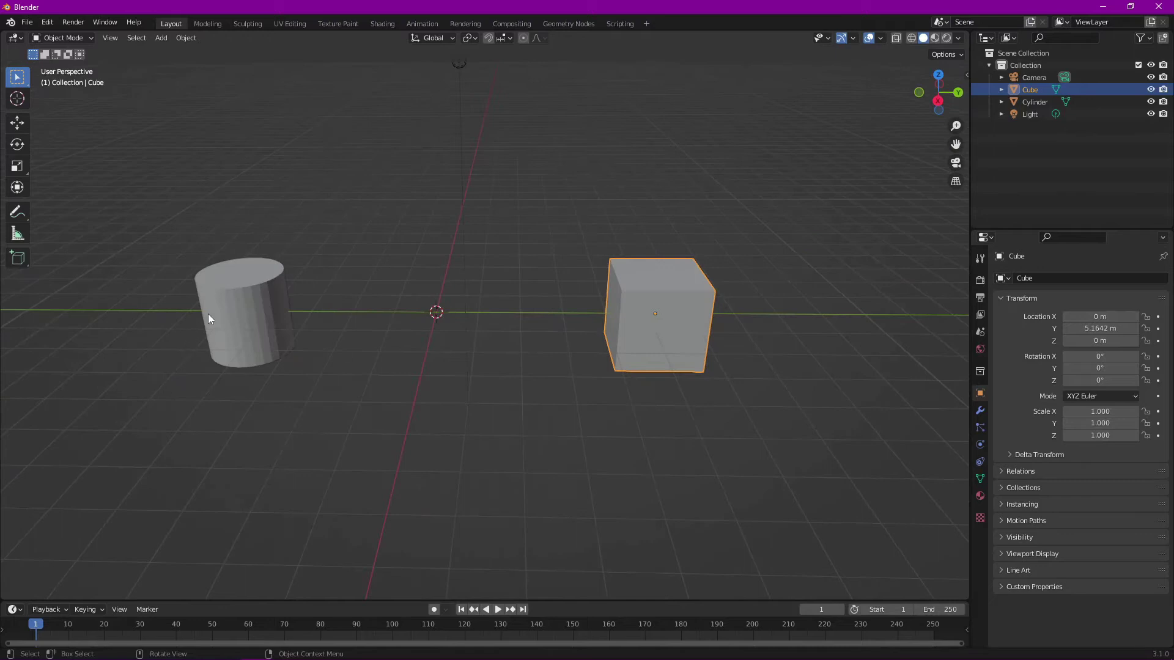
left_click(248, 340)
mouse_move(313, 340)
middle_mouse_down()
mouse_move(322, 402)
mouse_move(365, 421)
mouse_move(463, 405)
mouse_move(471, 280)
mouse_move(505, 228)
mouse_move(605, 199)
mouse_move(621, 343)
mouse_move(406, 364)
mouse_move(303, 316)
mouse_move(285, 327)
mouse_move(328, 328)
middle_mouse_up()
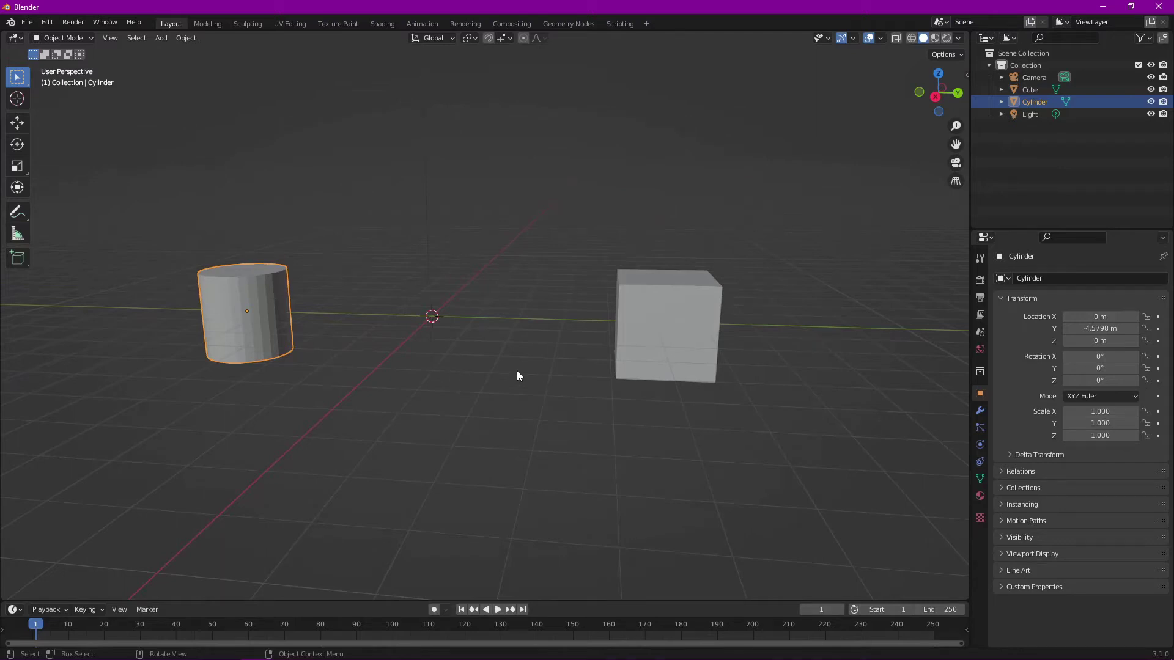
left_click(656, 320)
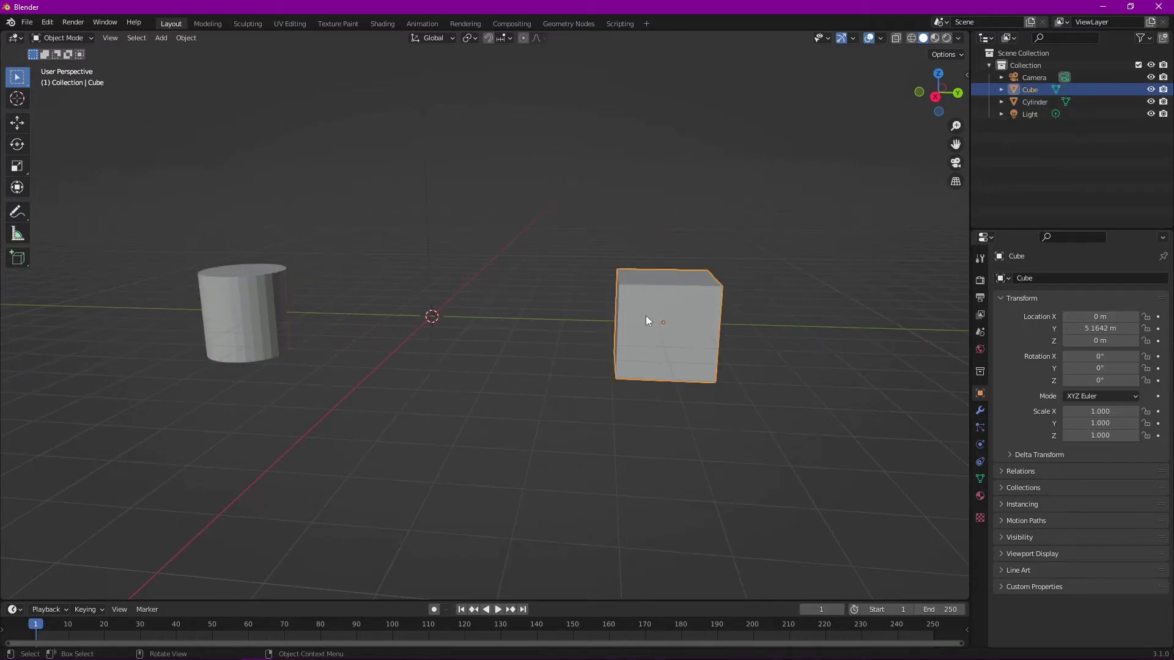
right_click(646, 316)
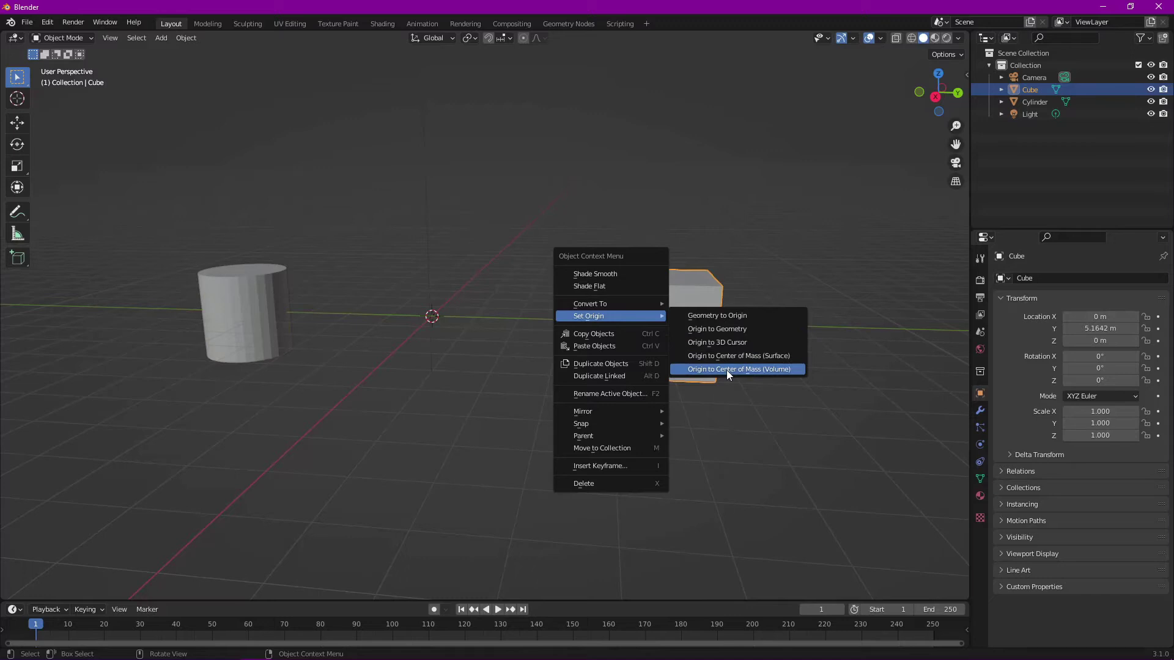
left_click(729, 451)
Step: Select the Light, zoom the viewport, and bring up the Shift+S Snap pie menu
left_click(434, 318)
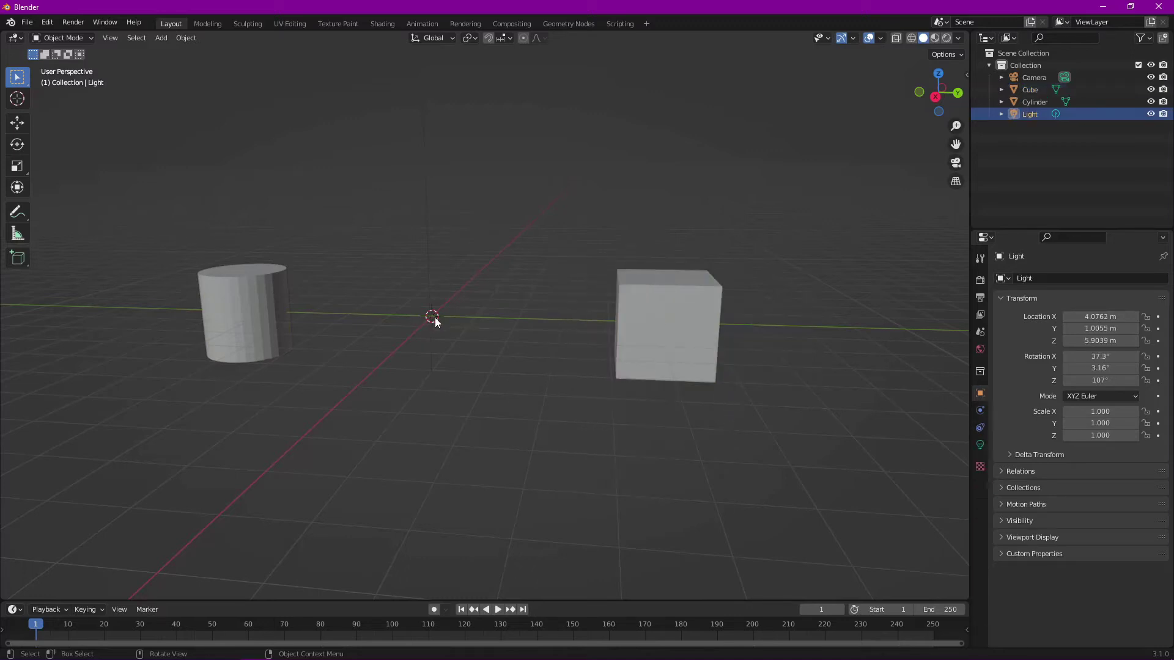
scroll(434, 317, "up", 4)
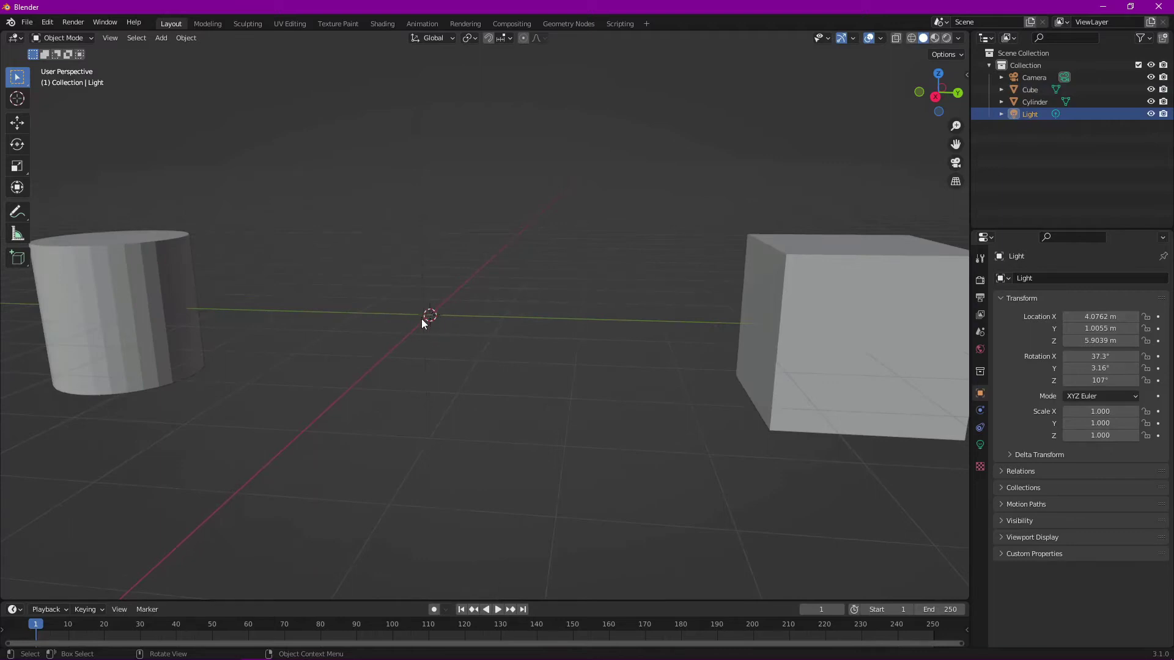
scroll(440, 323, "down", 2)
scroll(448, 328, "down", 1)
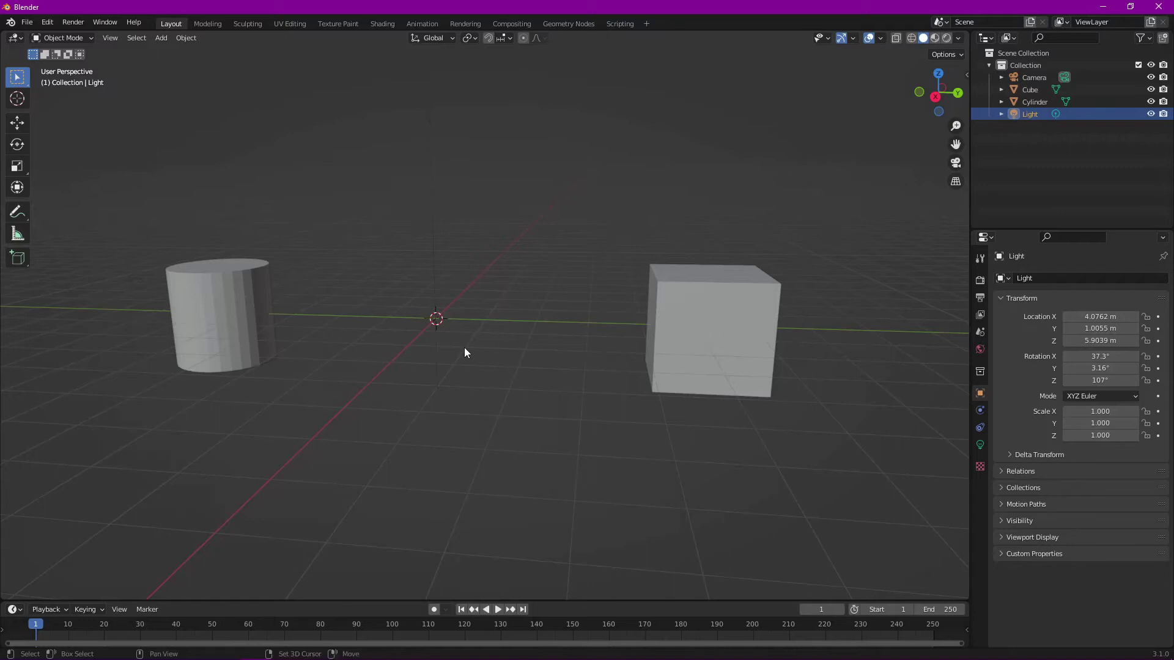
key("shift+s")
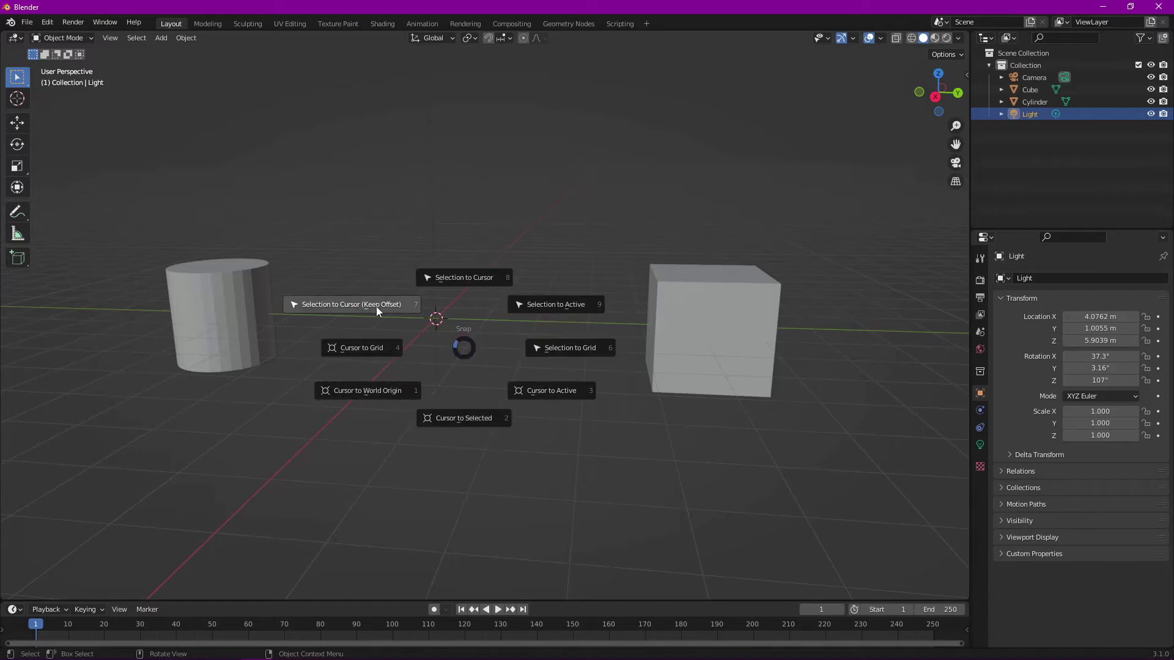
Step: Snap the 3D cursor to the Light, then to the cube's centre
left_click(623, 449)
left_click(668, 345)
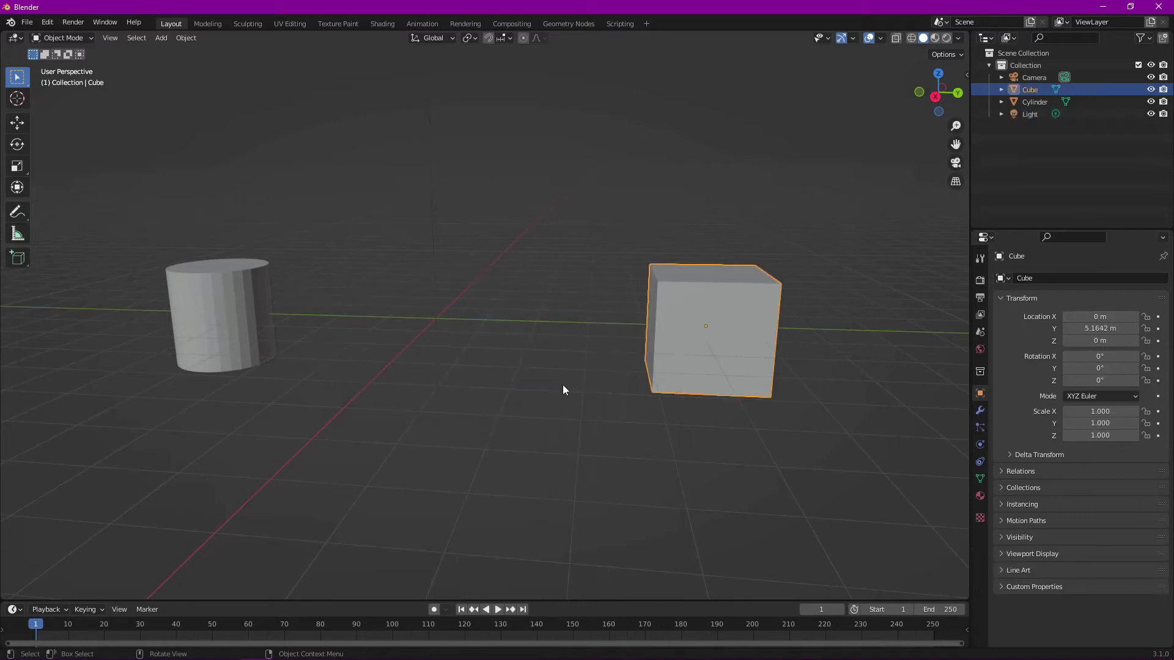
key("shift+s")
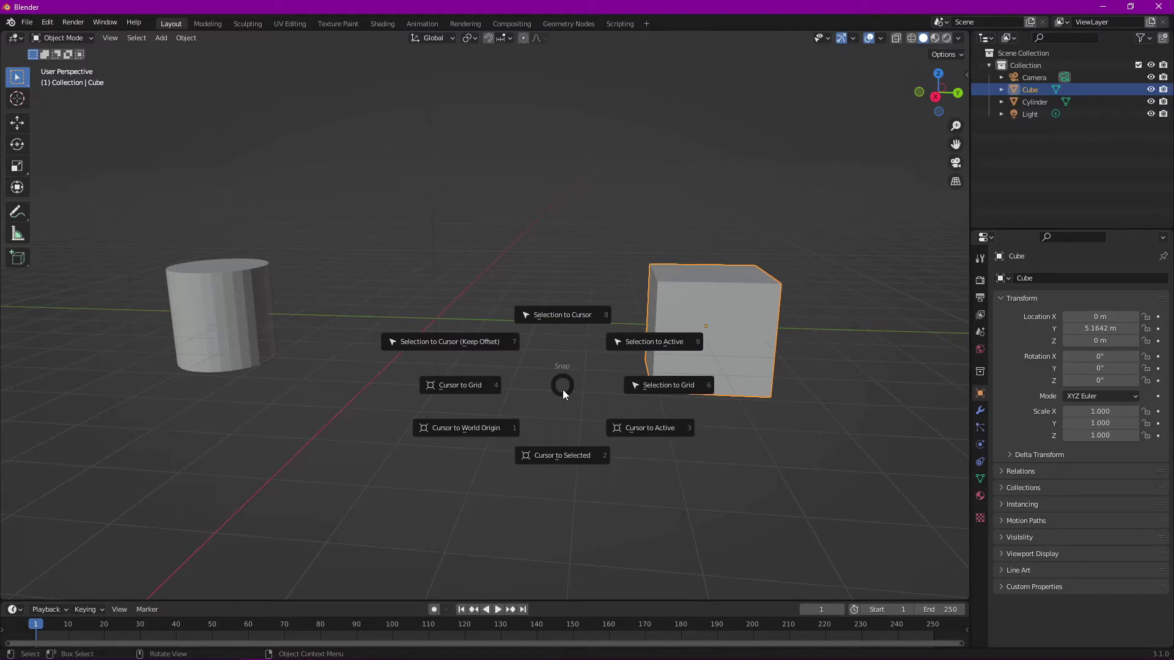
left_click(562, 456)
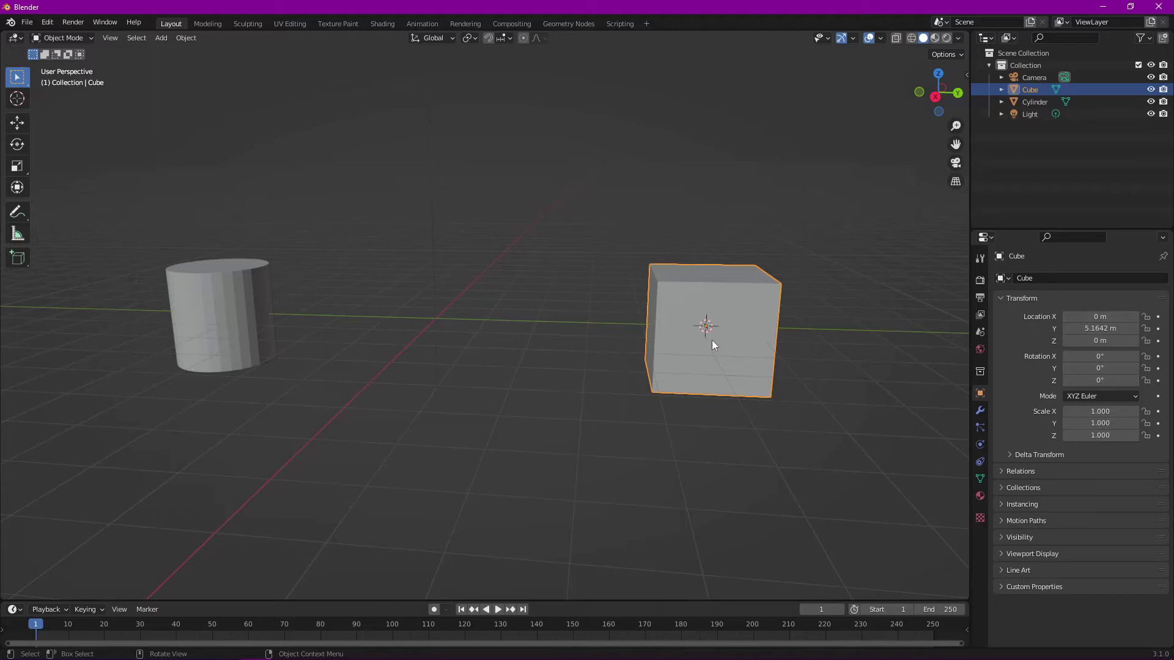
Step: Send the 3D cursor back to the world origin
mouse_move(739, 349)
middle_mouse_down()
mouse_move(595, 288)
mouse_move(605, 358)
mouse_move(791, 361)
mouse_move(732, 350)
middle_mouse_up()
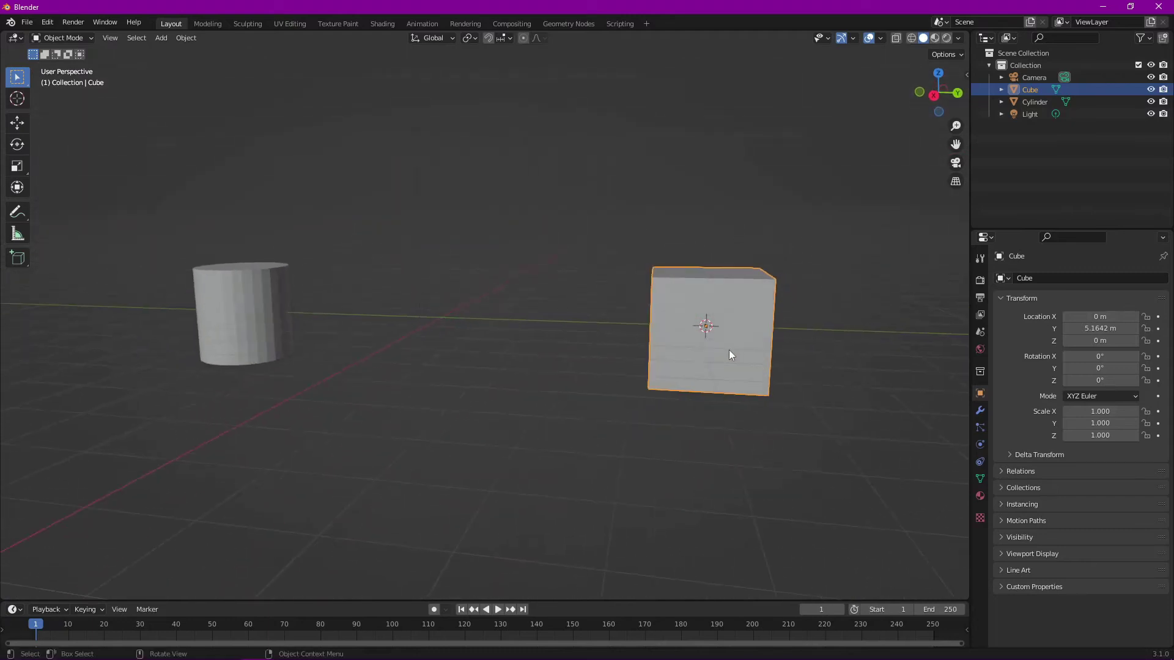
key("shift+s")
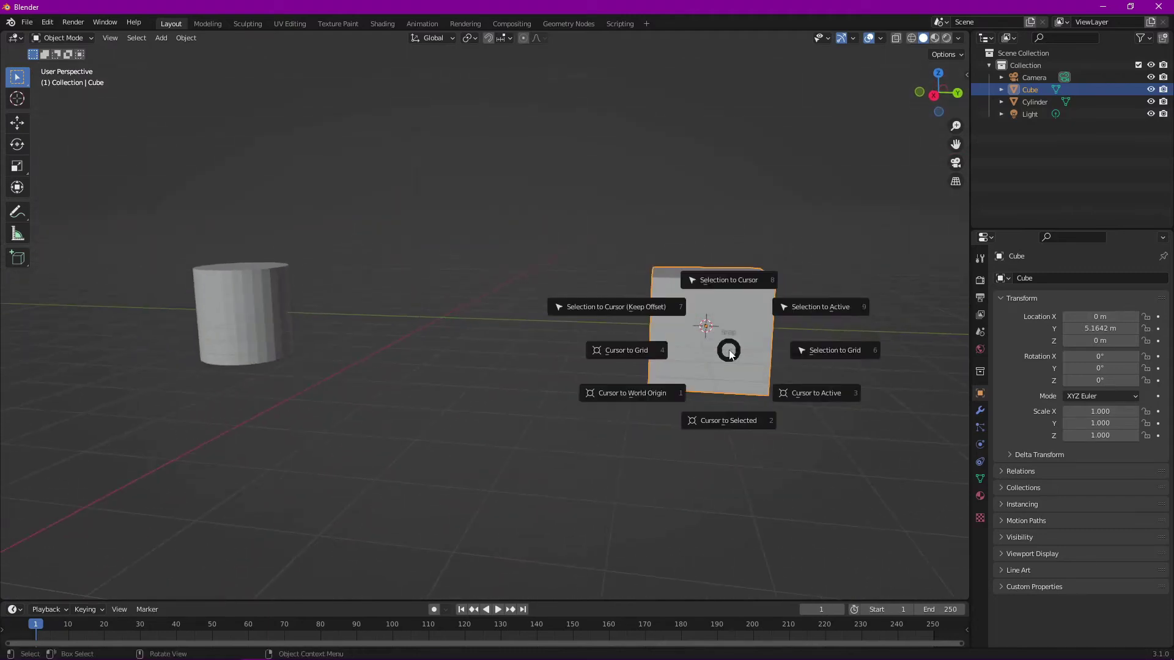
left_click(644, 393)
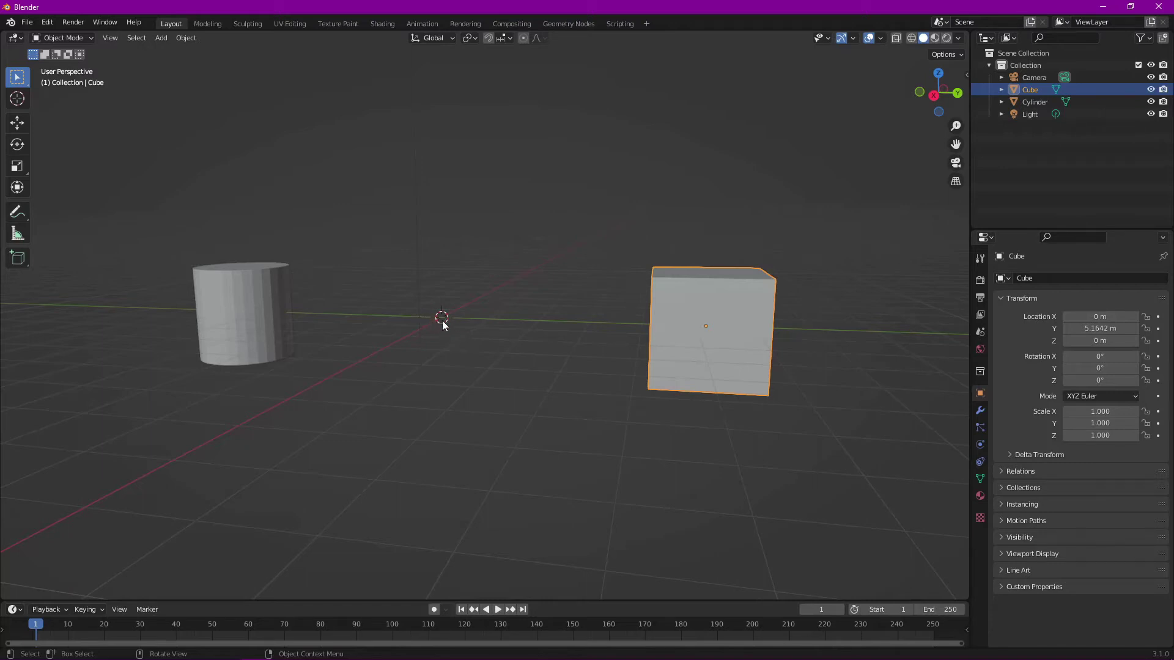
right_click(713, 343)
mouse_move(657, 337)
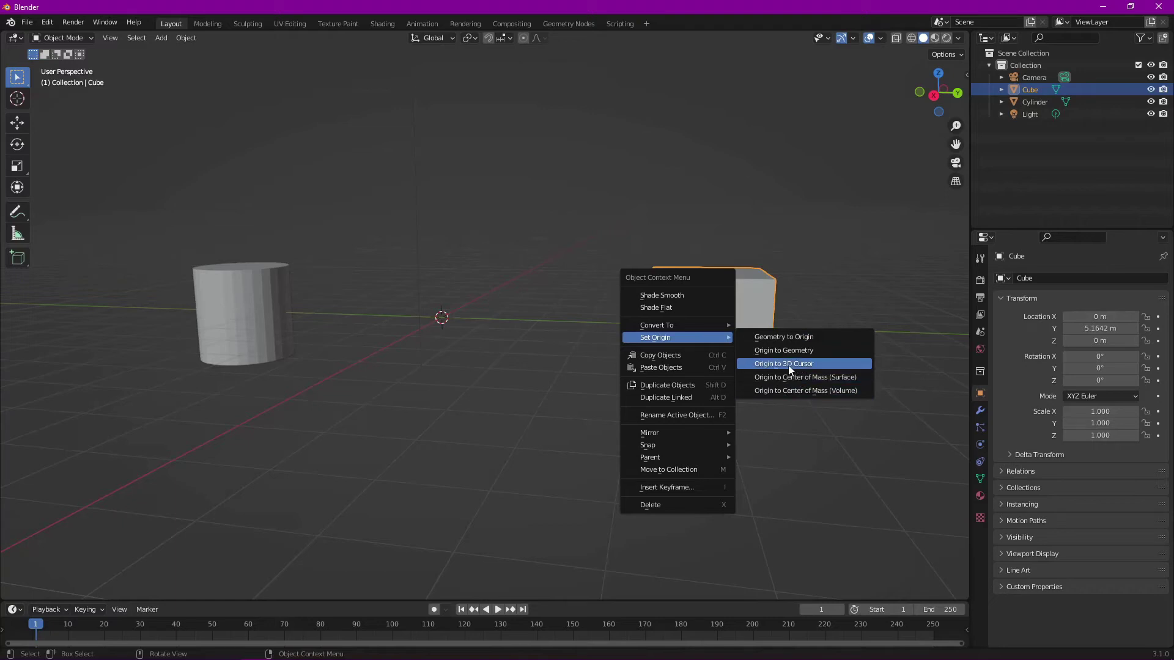
left_click(757, 336)
left_click(507, 364)
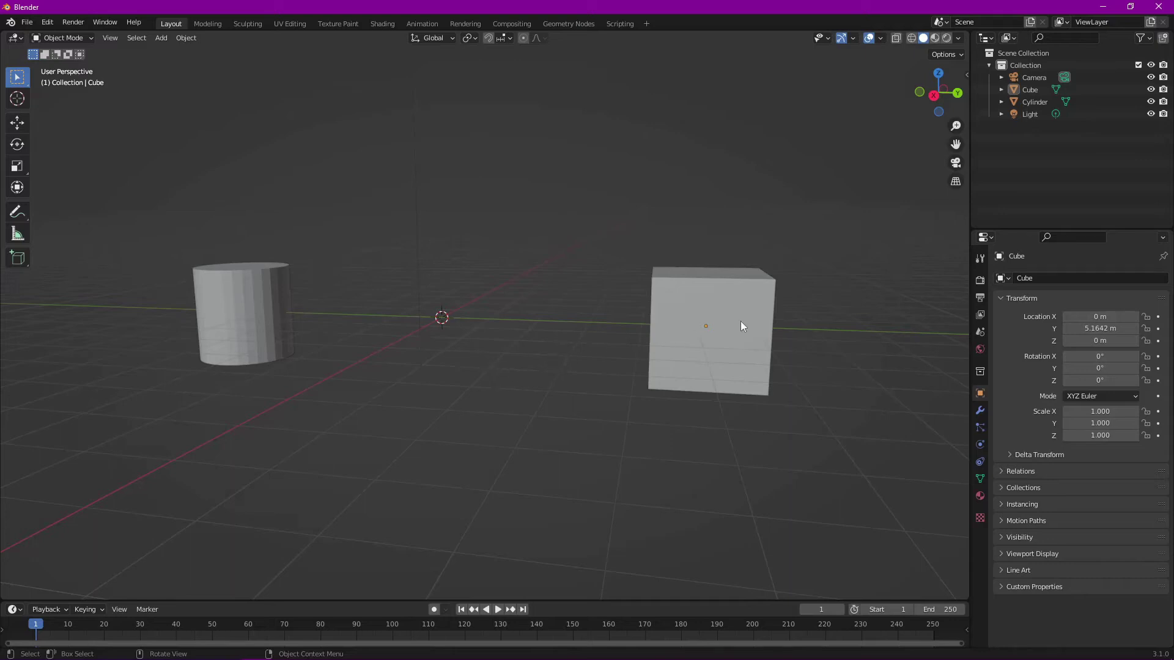
left_click(687, 322)
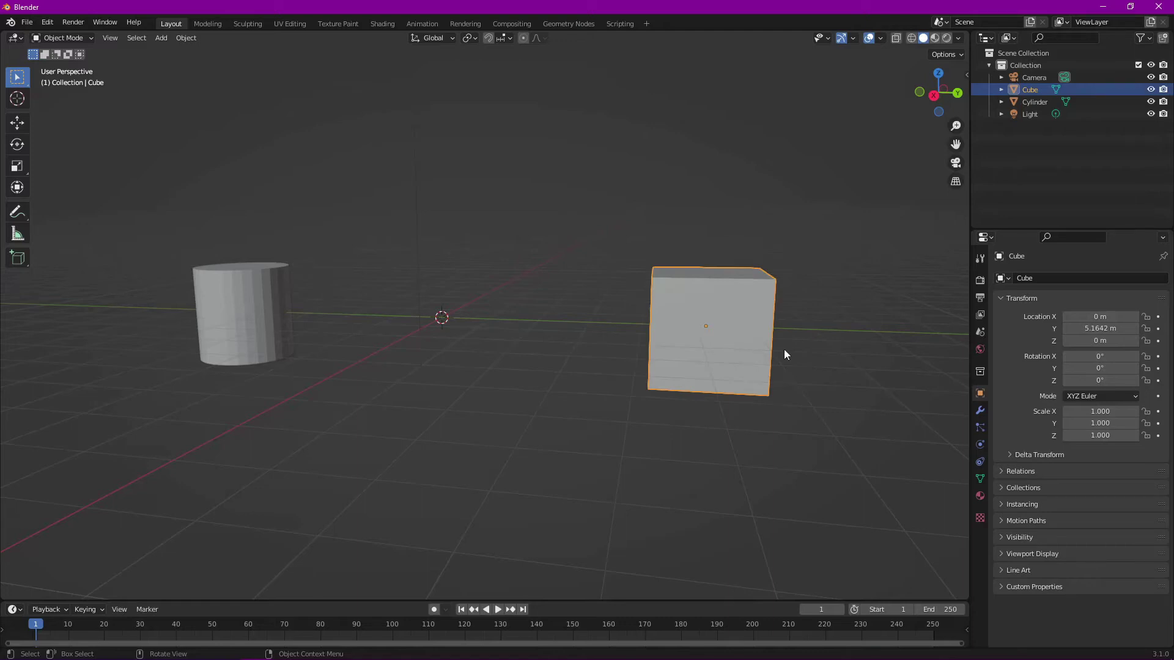
Step: Move the cube's origin to the 3D cursor at world origin, previewing rotation before and after
key("r")
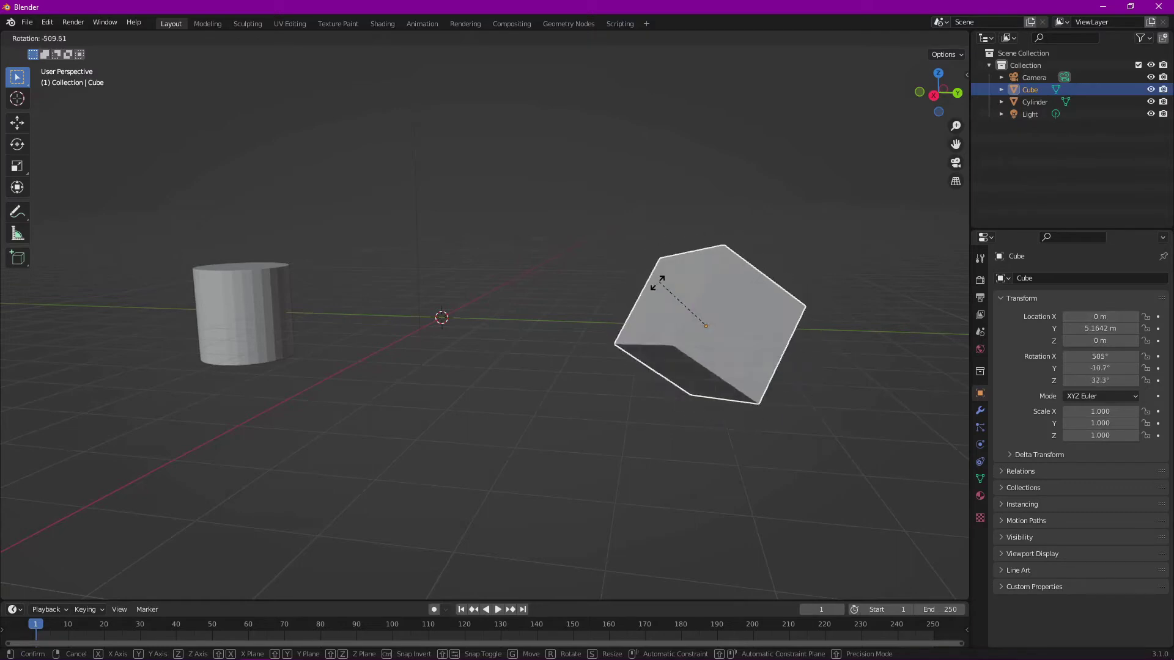
key("Escape")
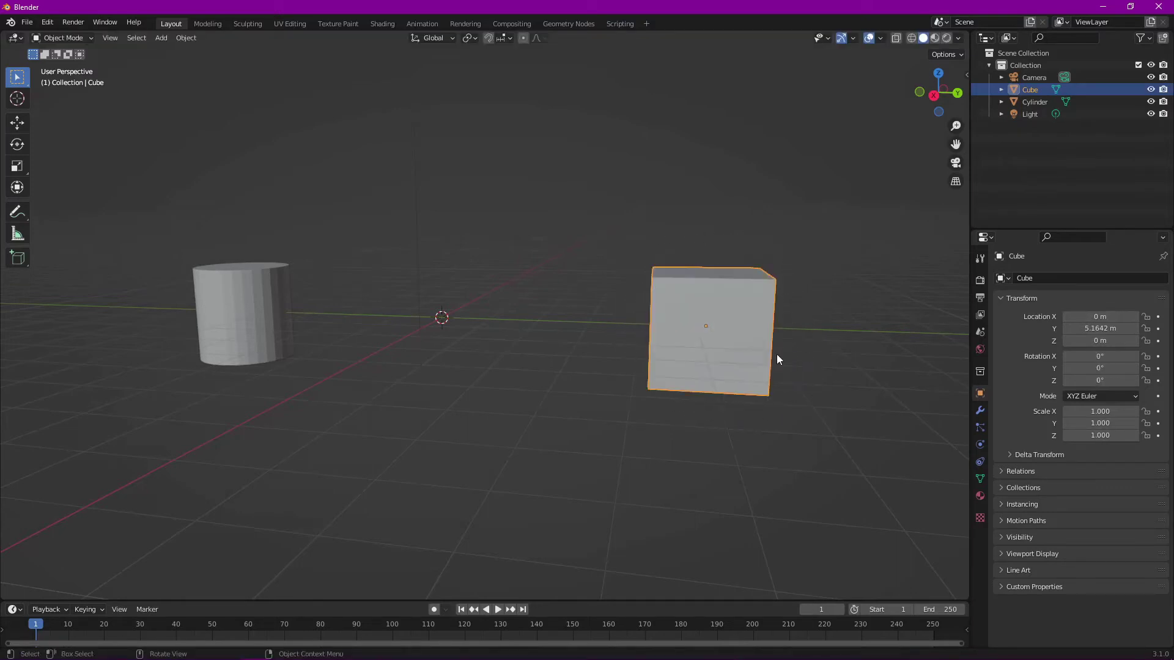
right_click(718, 364)
mouse_move(662, 365)
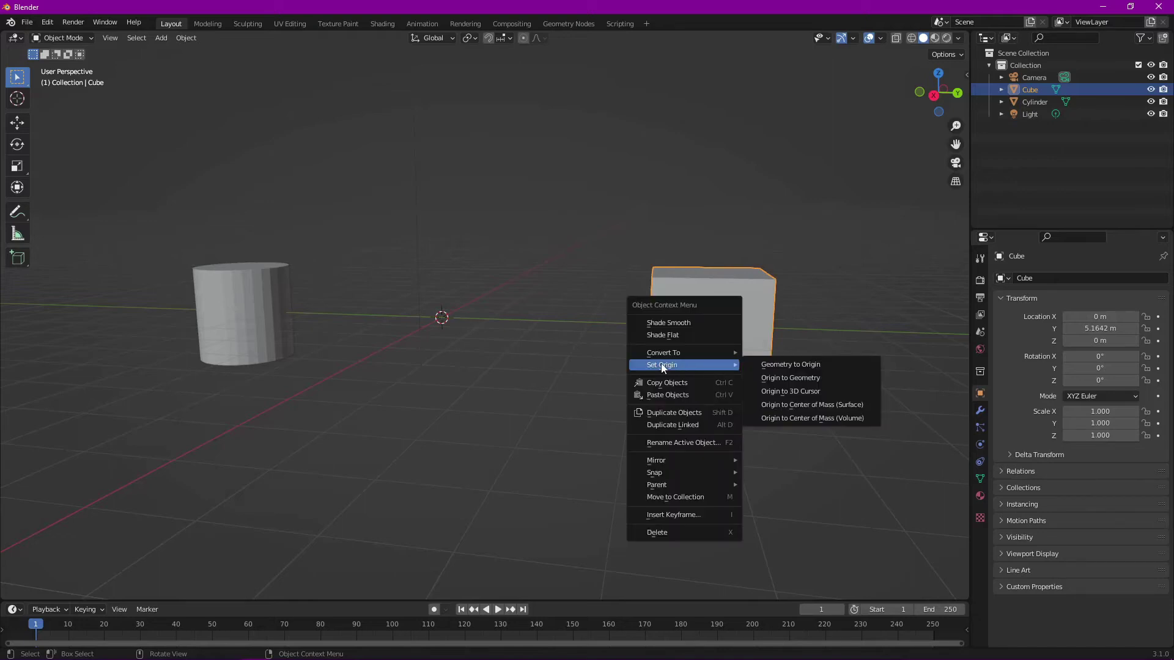
left_click(778, 392)
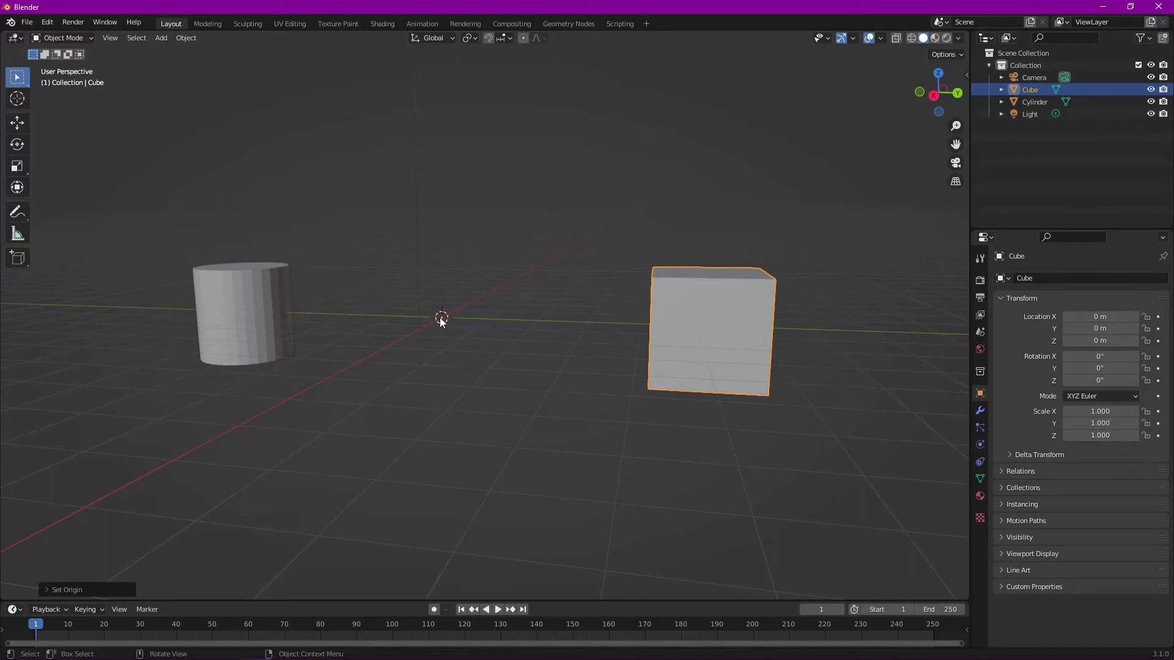
key("r")
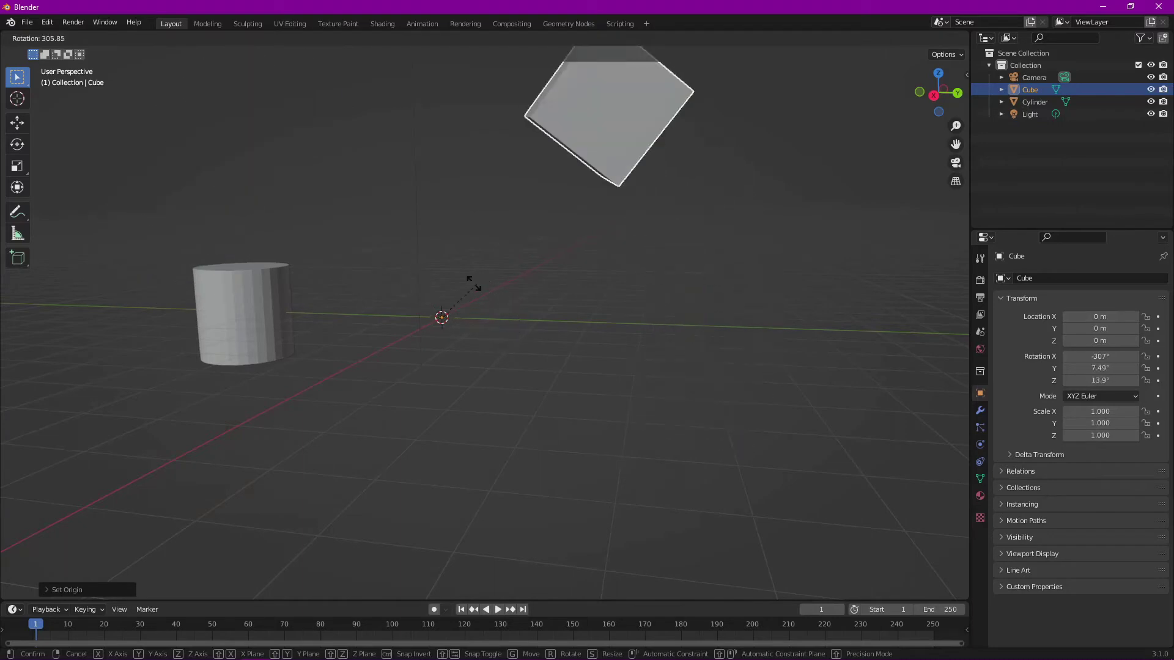
key("Escape")
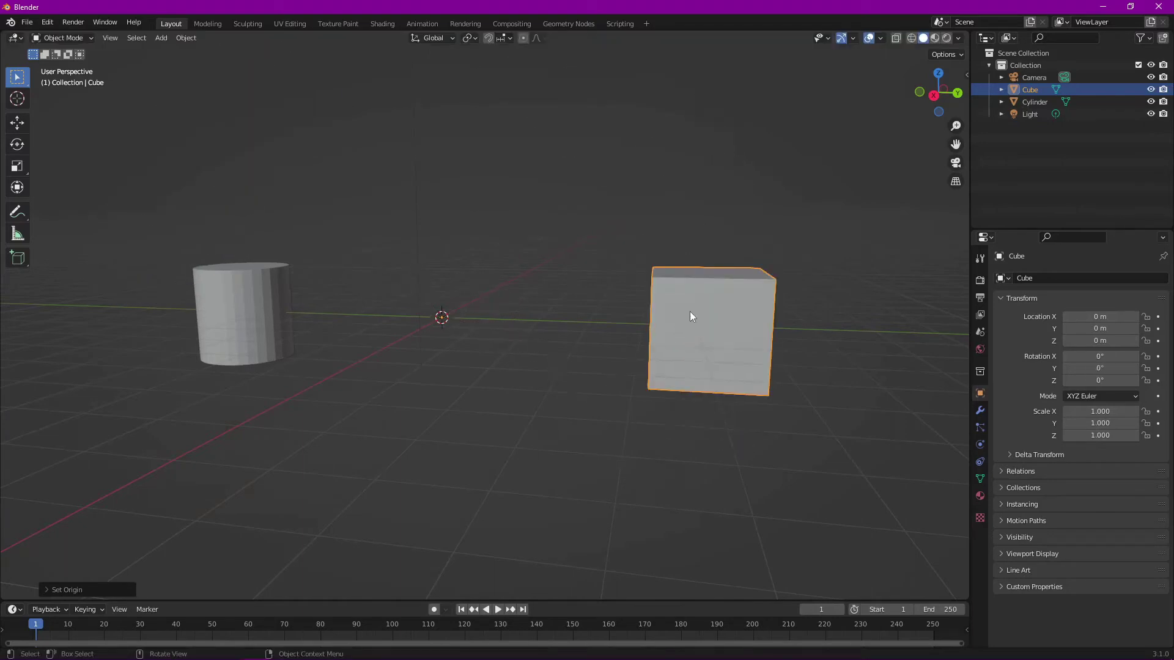
Step: Return the cube's origin to its centre and snap the 3D cursor there
right_click(689, 316)
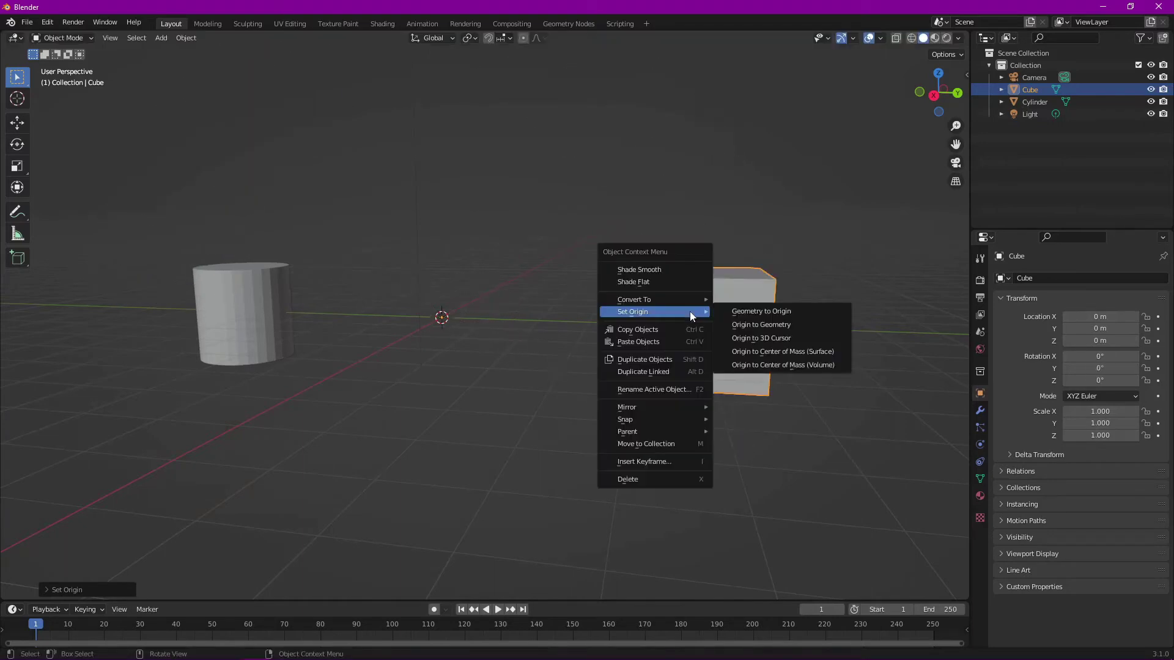
left_click(754, 331)
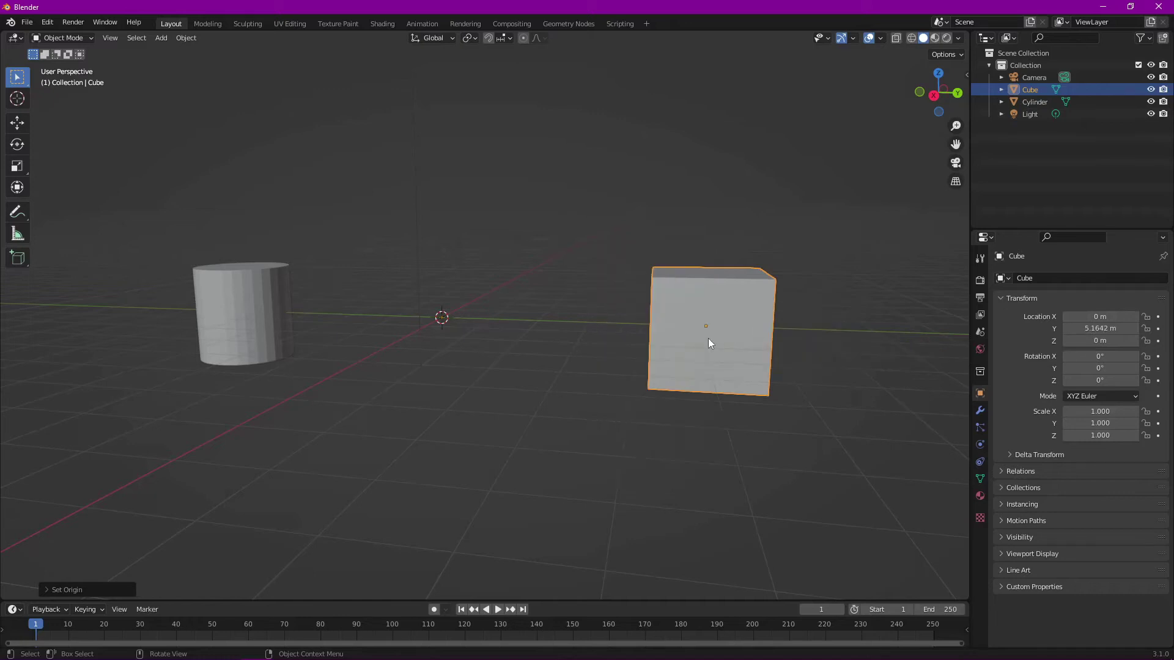
middle_click_drag(872, 392, 868, 394)
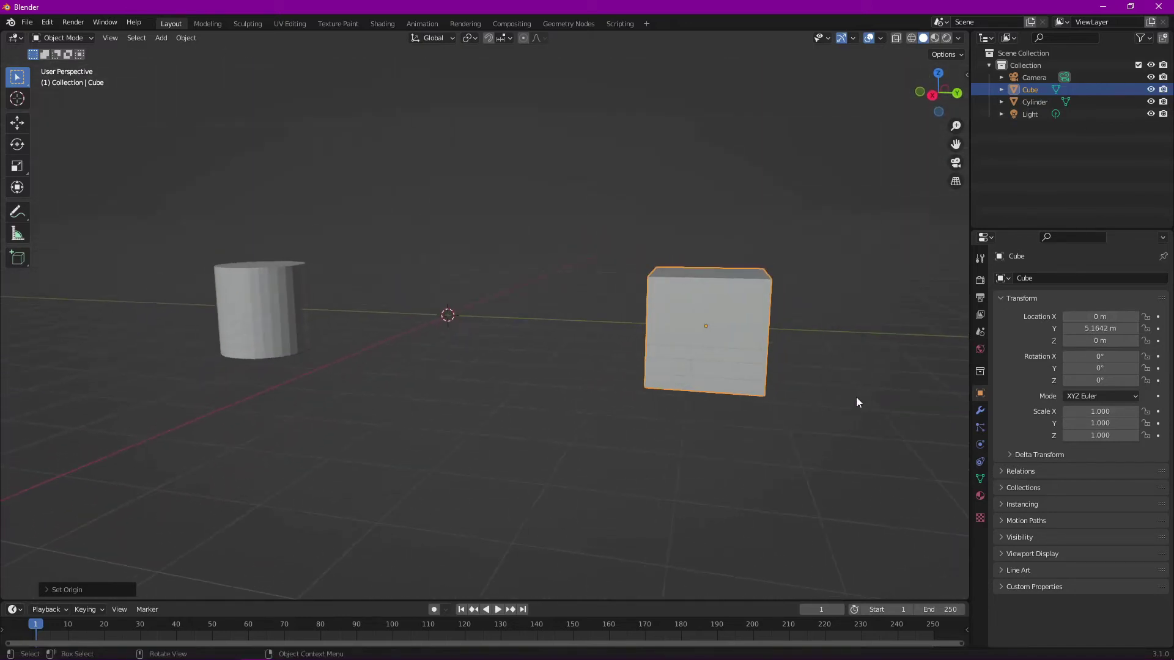
mouse_move(721, 441)
middle_mouse_down()
mouse_move(750, 448)
mouse_move(738, 451)
middle_mouse_up()
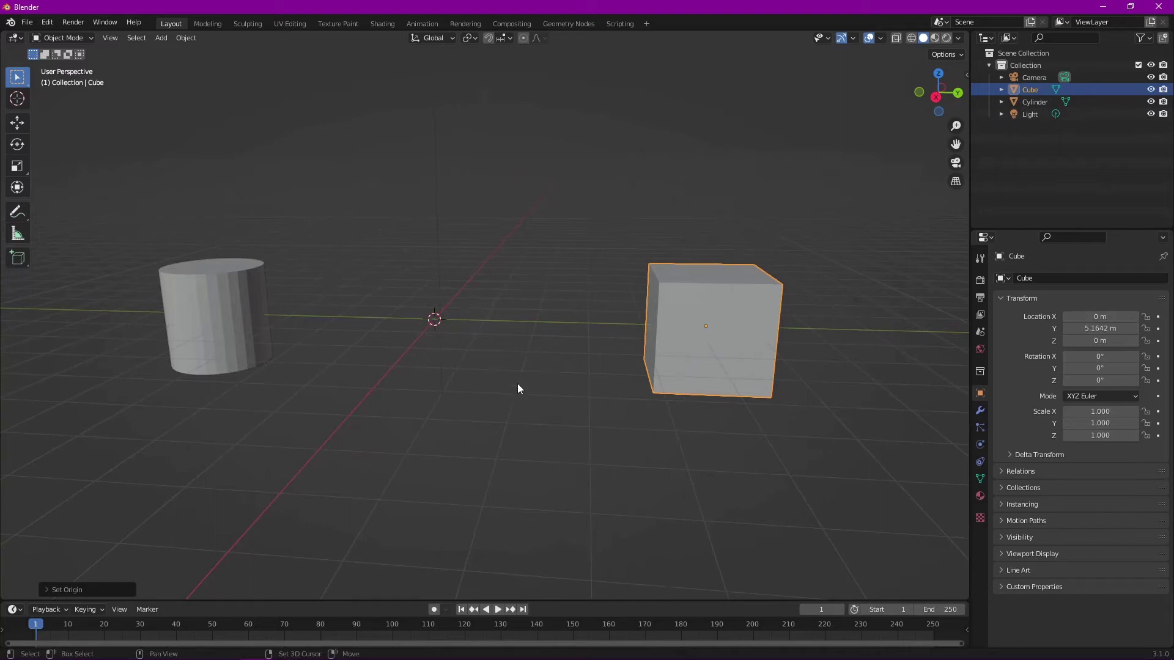
key("shift+s")
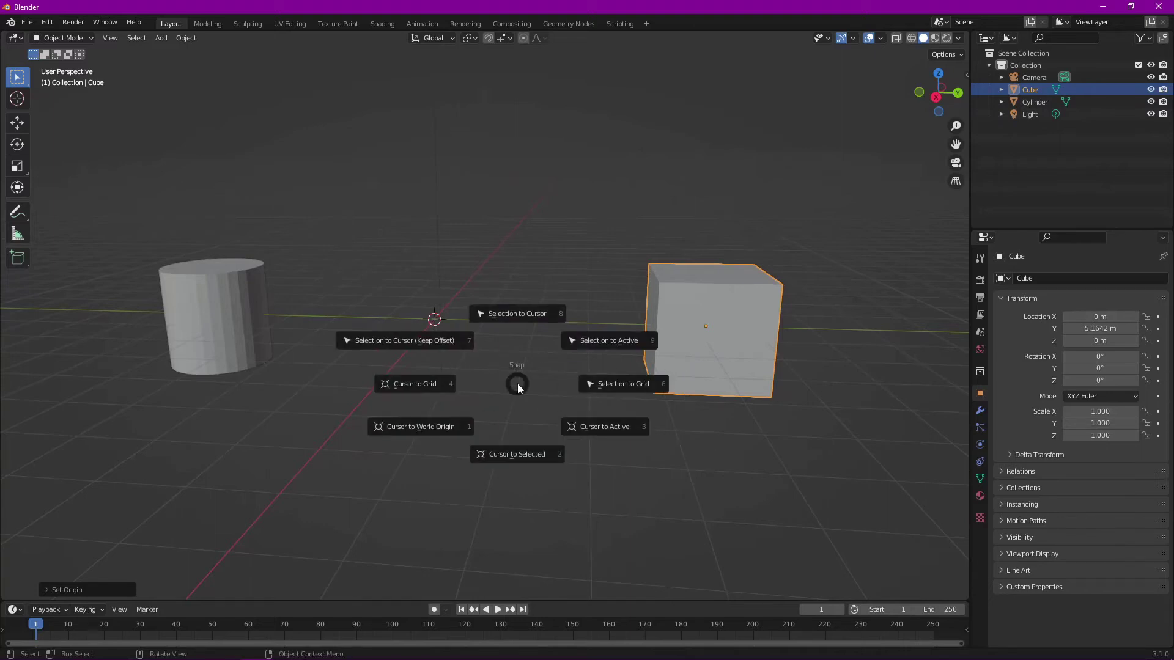
left_click(524, 454)
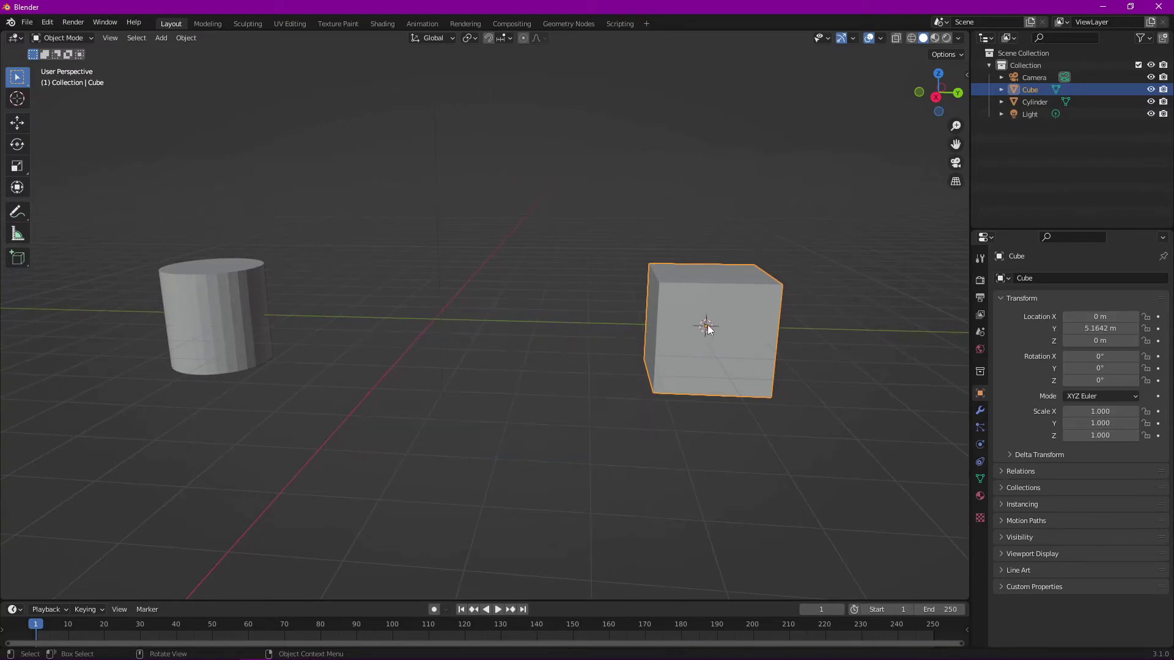
Step: Set the cylinder's origin to the 3D cursor, test rotation, then move its geometry to that origin
left_click(206, 324)
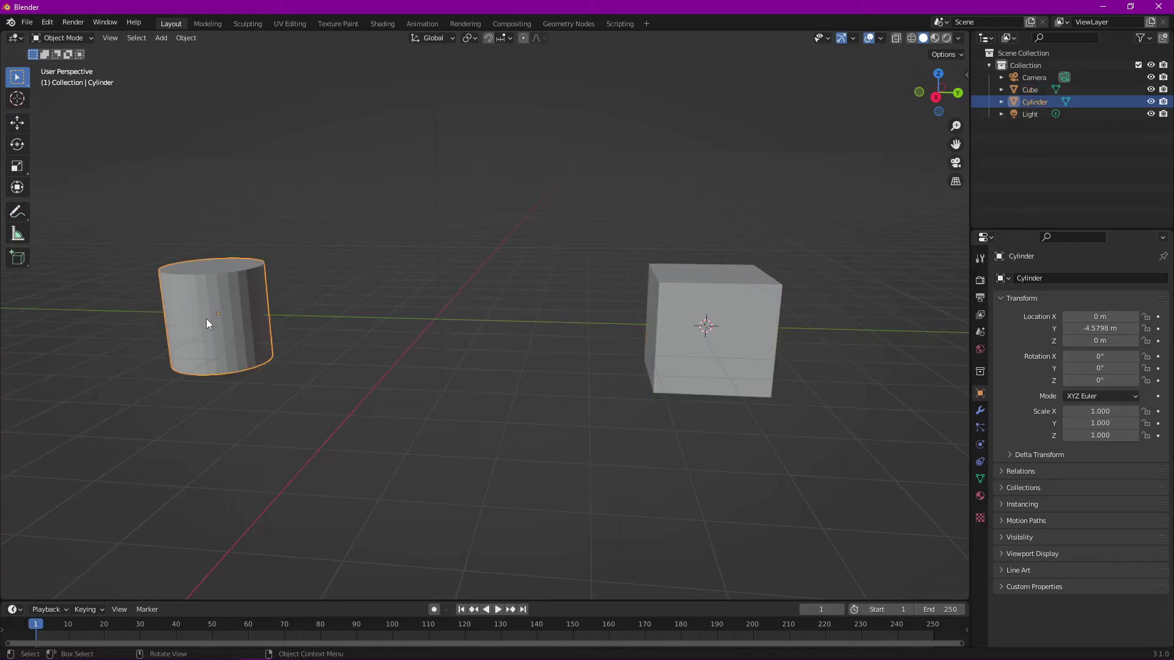
right_click(203, 310)
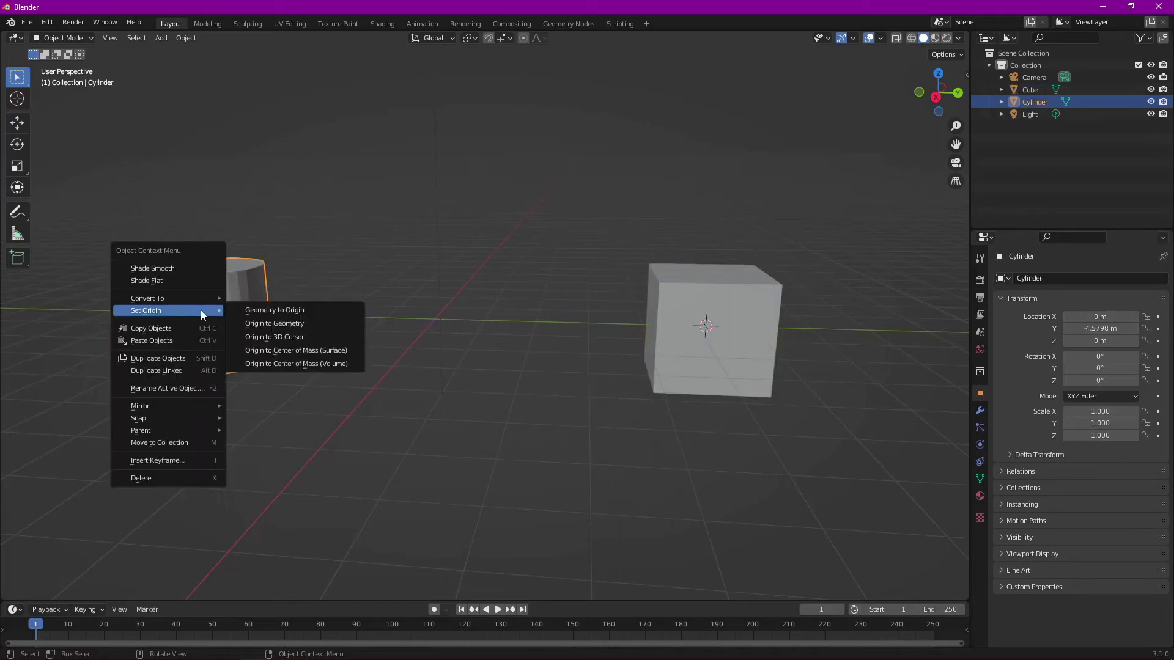
left_click(273, 339)
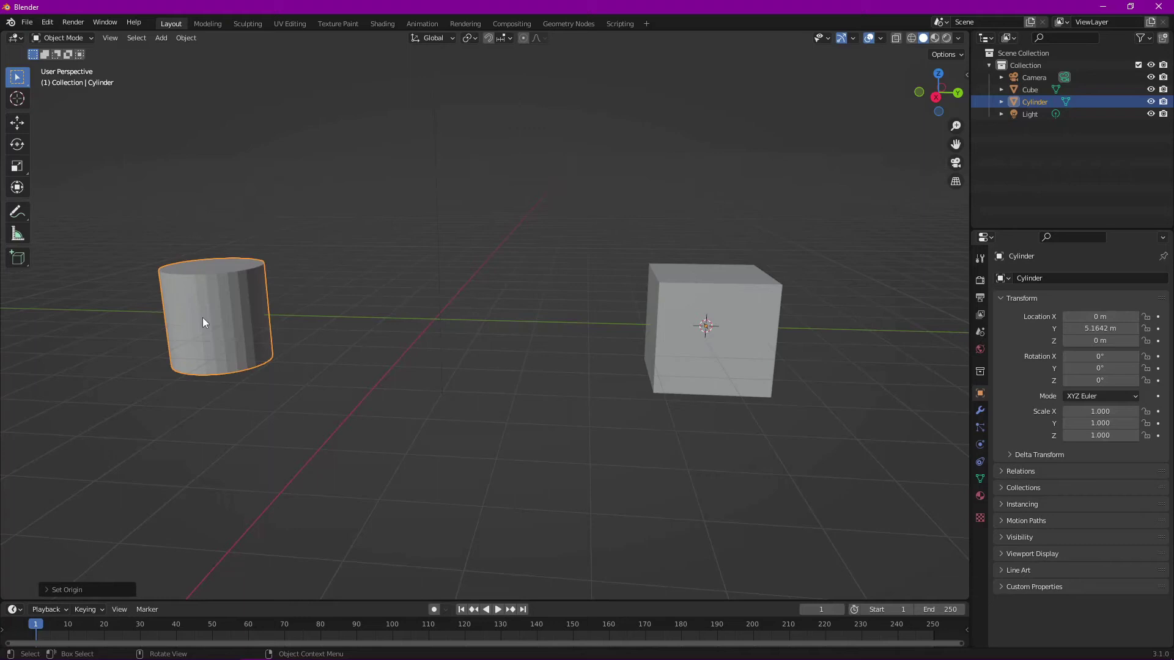
key("r")
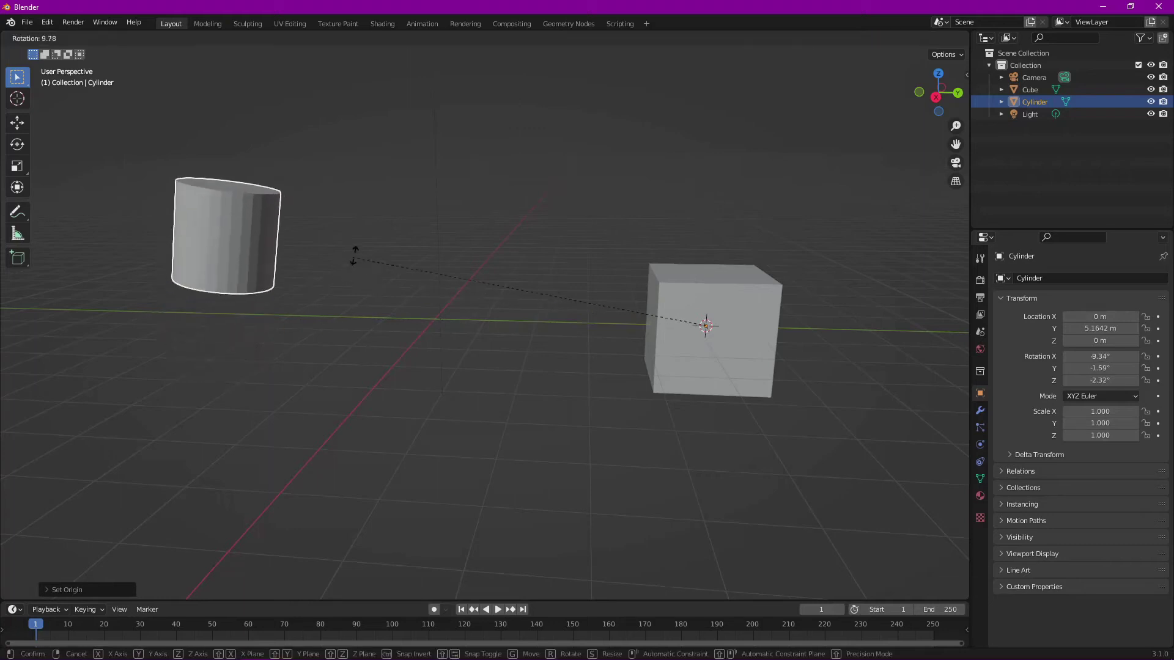
right_click(401, 310)
right_click(207, 302)
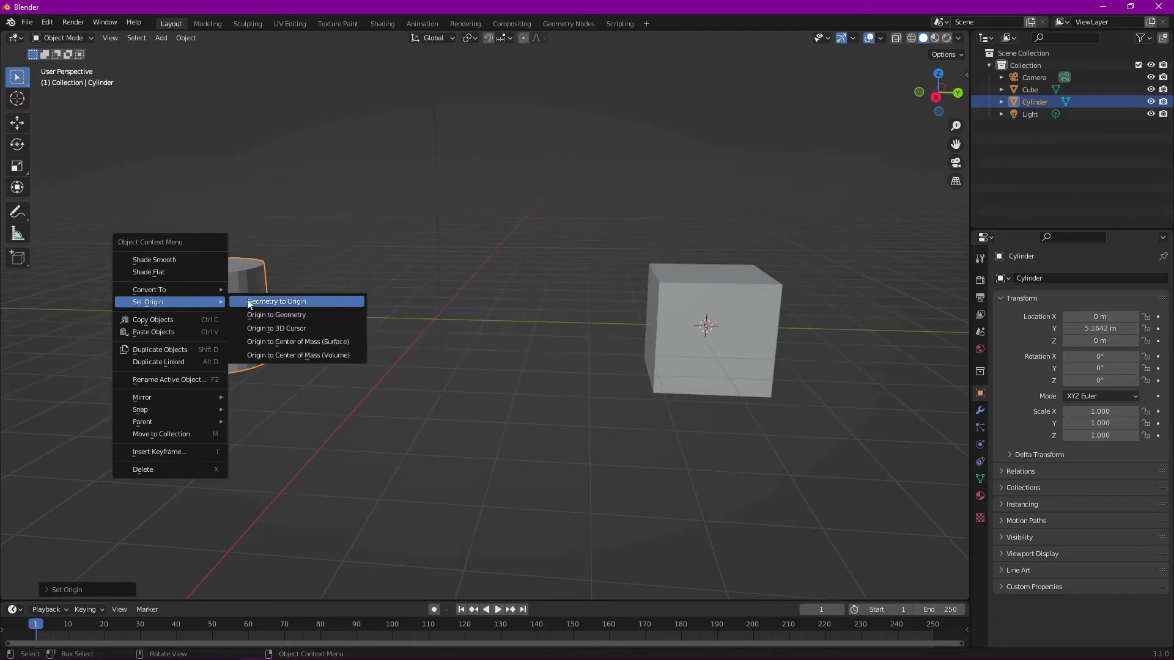
left_click(279, 303)
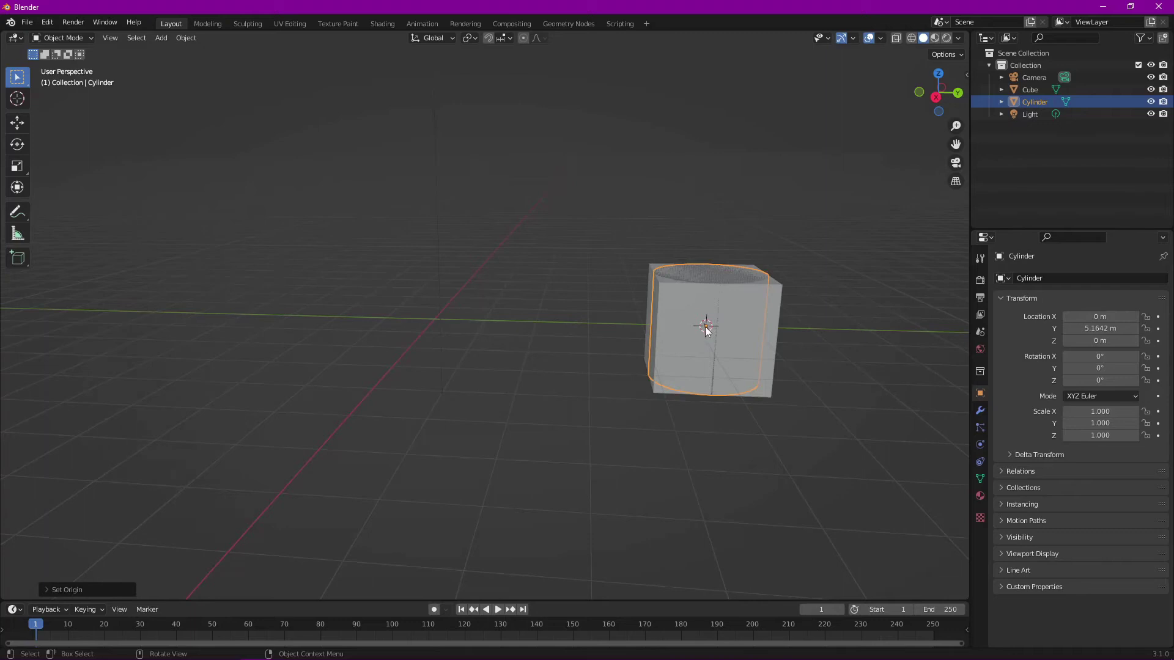
Step: Move the cylinder up-left off the cube and snap the 3D cursor to its origin
mouse_move(833, 361)
middle_mouse_down()
mouse_move(815, 479)
mouse_move(775, 419)
mouse_move(600, 334)
mouse_move(548, 332)
mouse_move(815, 398)
mouse_move(864, 340)
mouse_move(798, 365)
mouse_move(793, 399)
mouse_move(827, 379)
middle_mouse_up()
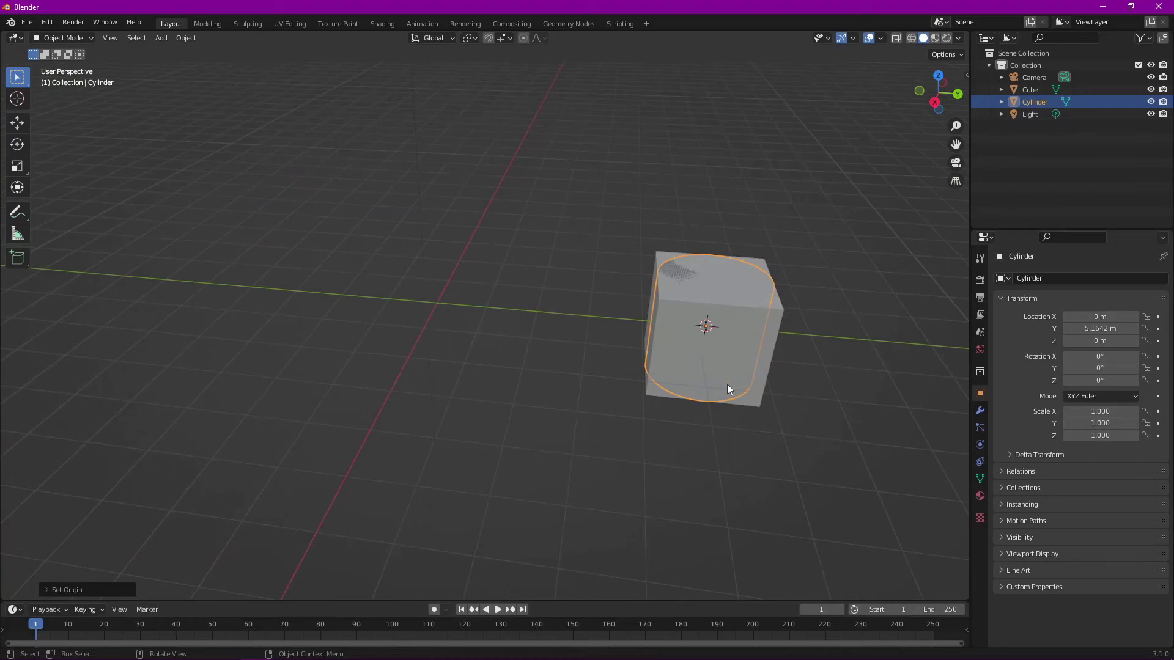
mouse_move(728, 368)
left_mouse_down()
mouse_move(429, 270)
mouse_move(331, 251)
mouse_move(406, 298)
left_mouse_up()
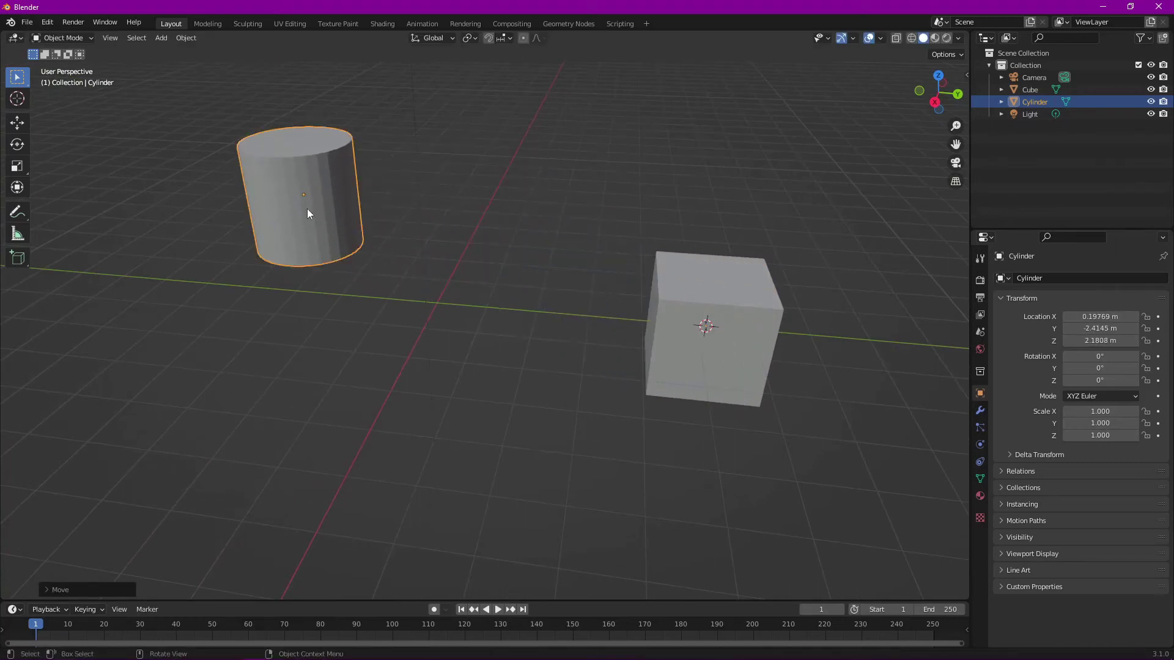
mouse_move(315, 184)
middle_mouse_down()
mouse_move(311, 258)
mouse_move(377, 177)
mouse_move(336, 178)
mouse_move(622, 331)
middle_mouse_up()
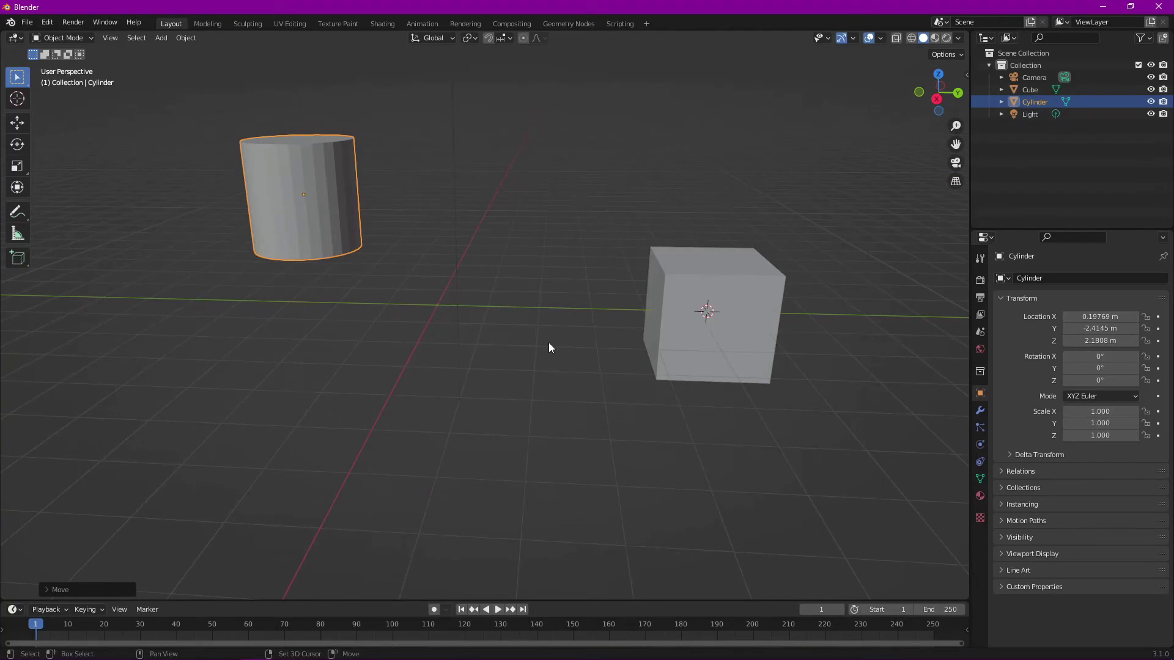
key("shift+s")
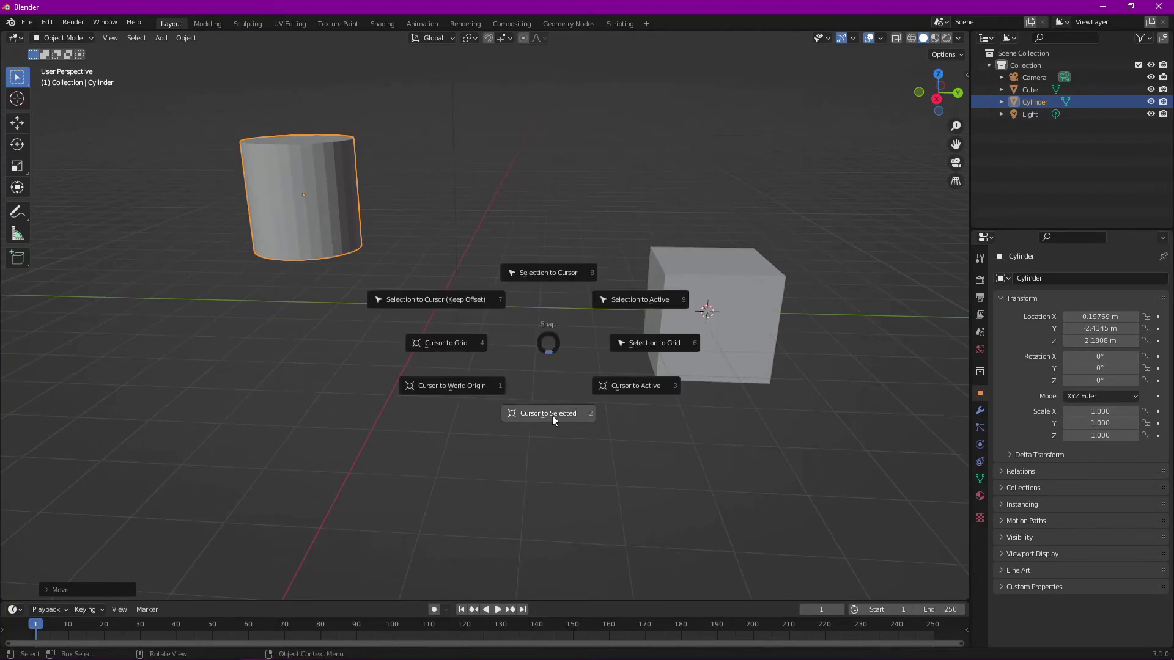
left_click(552, 415)
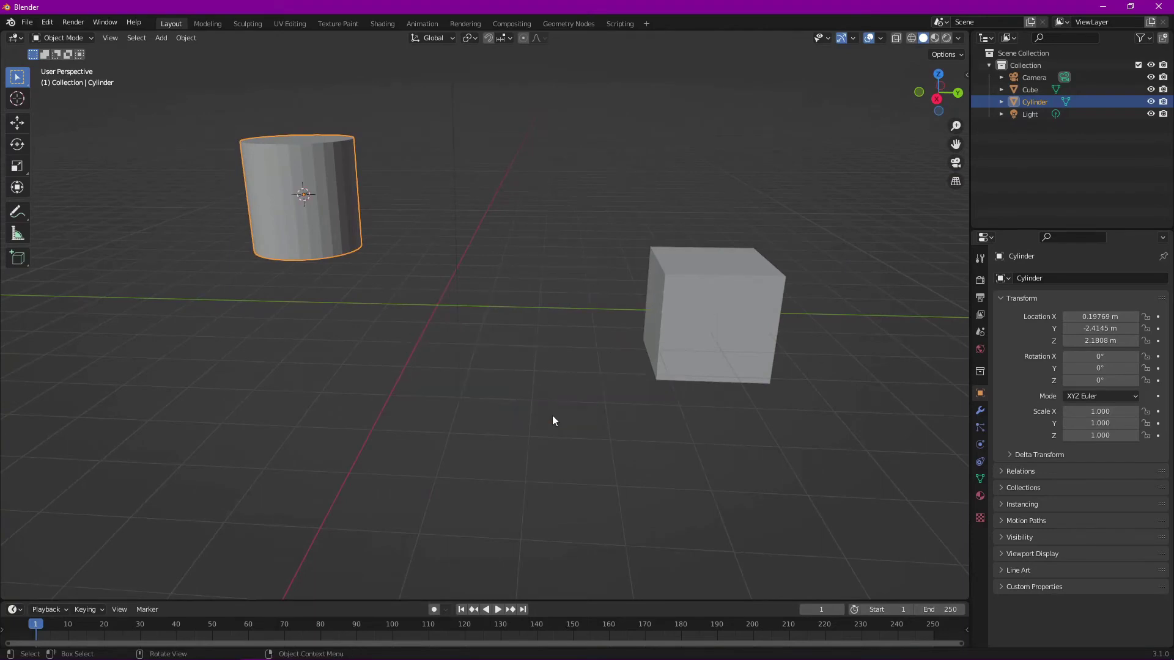
Step: Set the cube's origin to the 3D cursor at the cylinder's centre and test a rotation
left_click(721, 321)
right_click(721, 321)
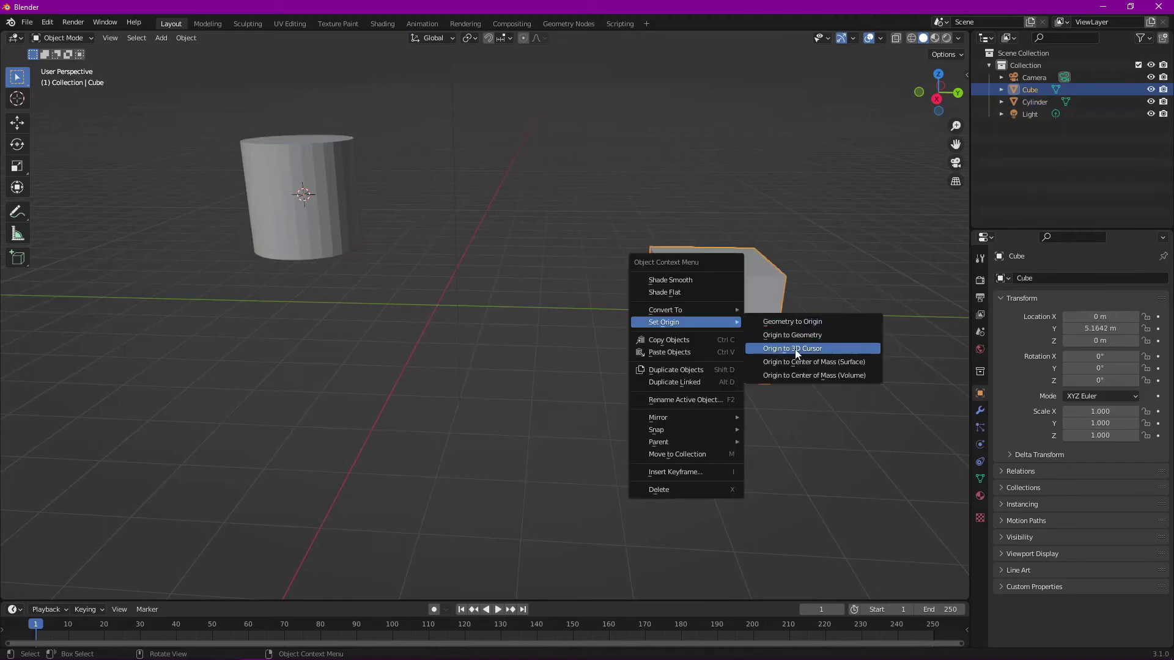
left_click(793, 349)
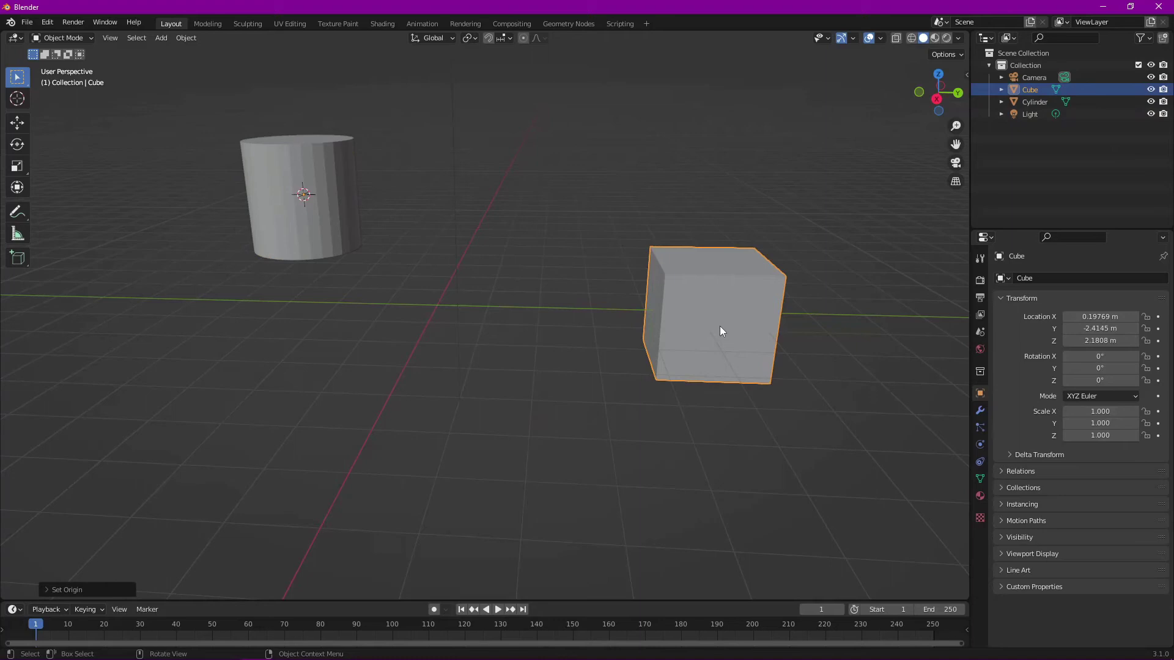
key("r")
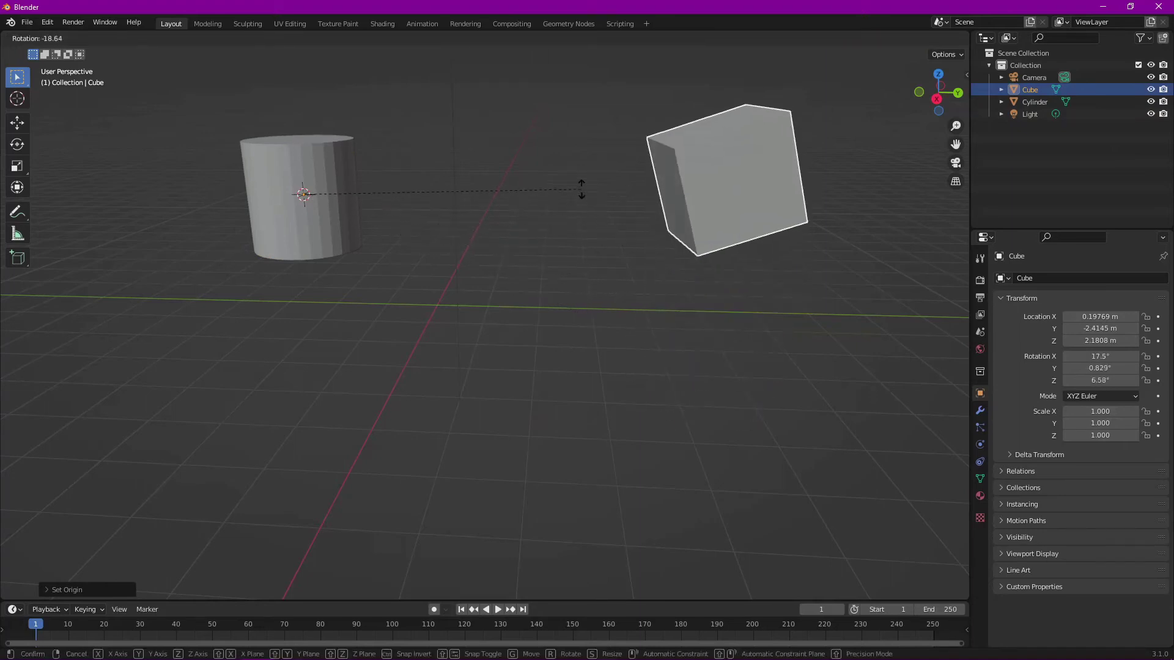
key("Escape")
Step: In top view, rotate the cube around the cylinder's centre to a new position
key("KP_7")
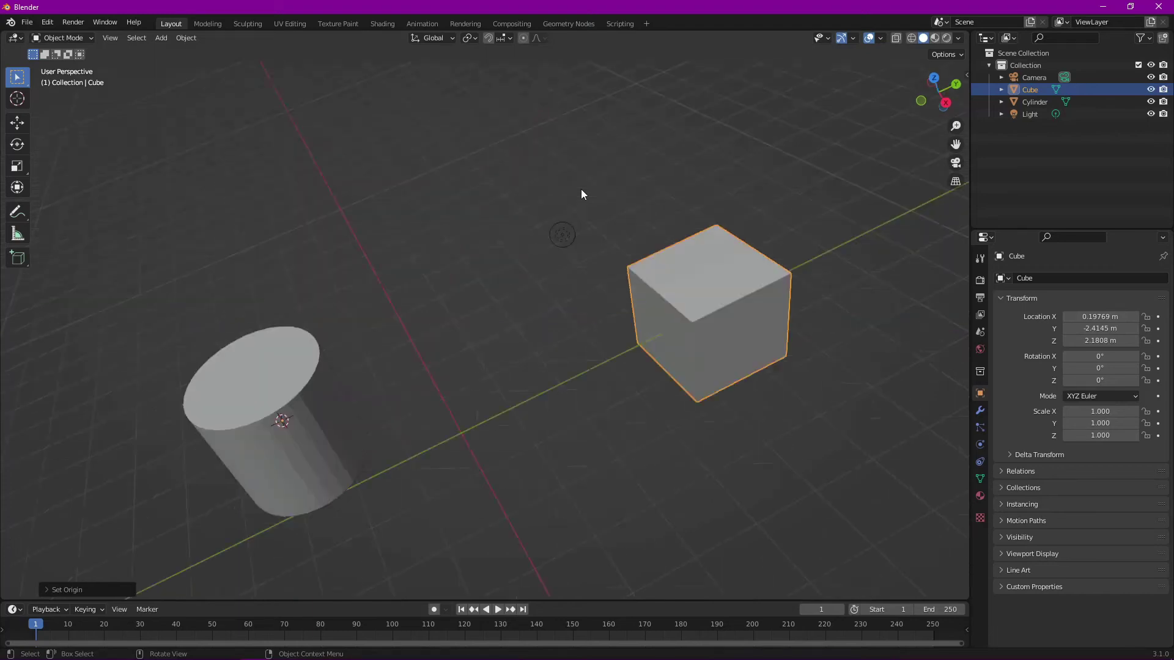
scroll(694, 364, "down", 3)
scroll(699, 367, "down", 2)
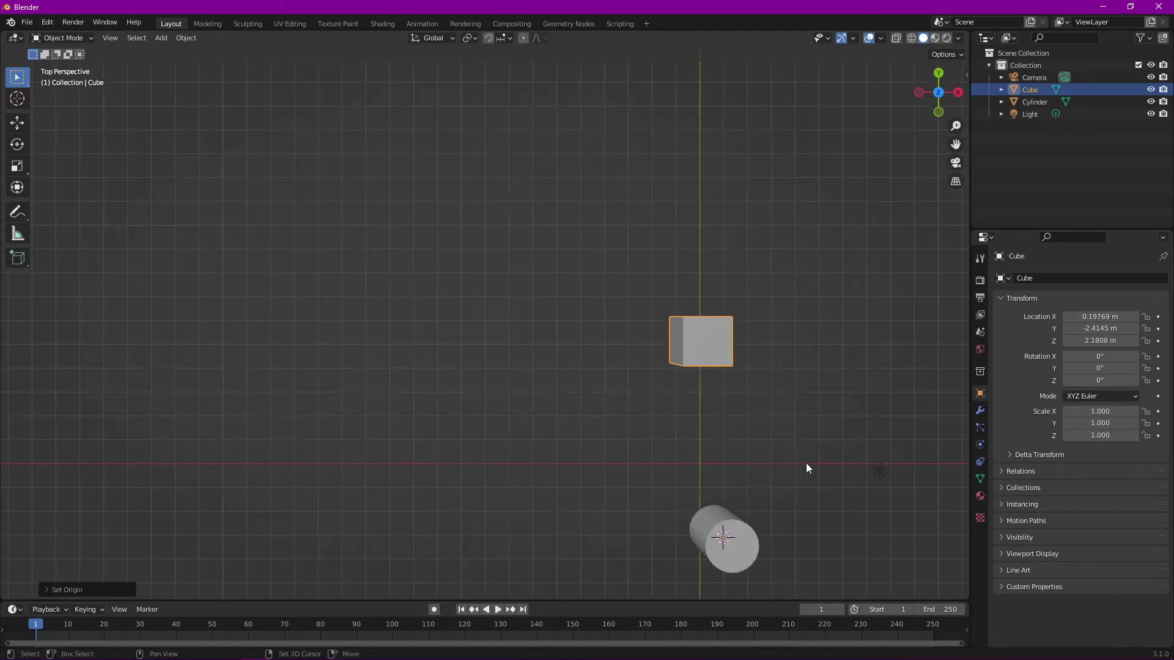
middle_click_drag(805, 463, 565, 324, "shift")
key("r")
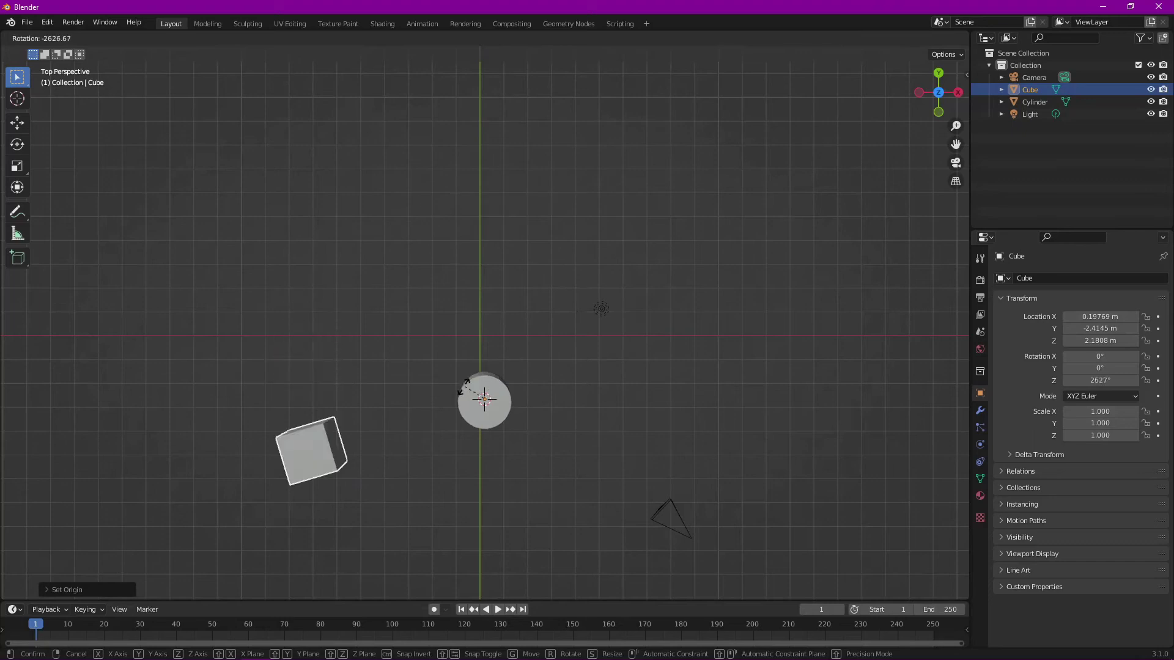
left_click(537, 418)
right_click(622, 447)
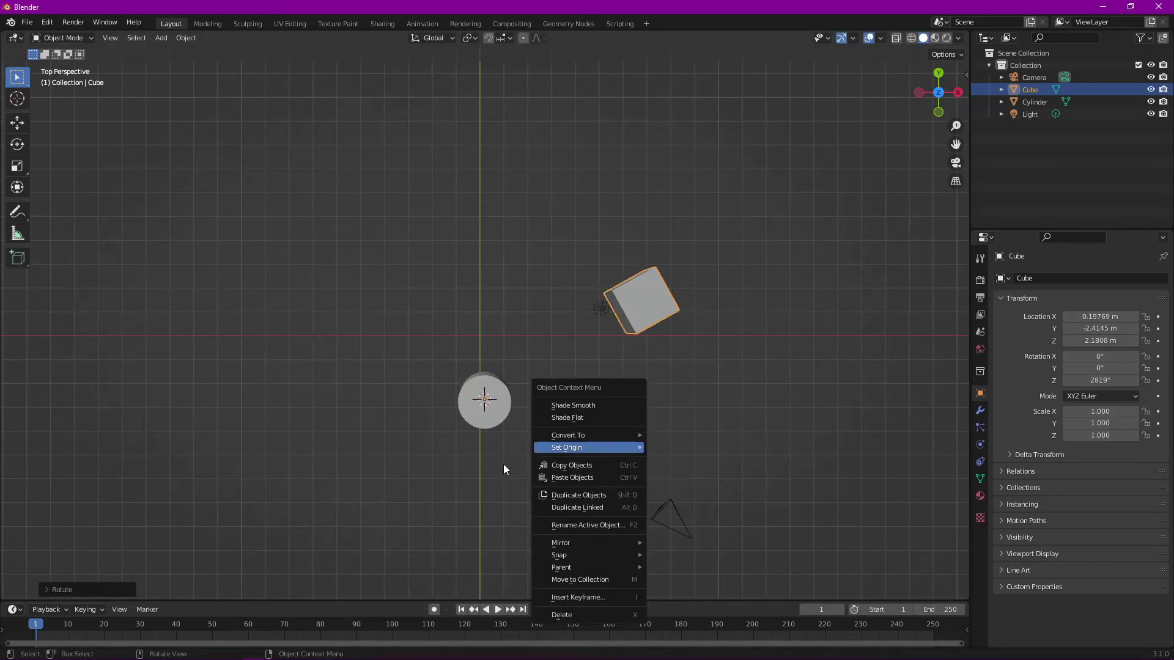
Step: Return the 3D cursor to the world origin
left_click(516, 454)
mouse_move(516, 453)
middle_mouse_down()
mouse_move(581, 368)
mouse_move(492, 328)
middle_mouse_up()
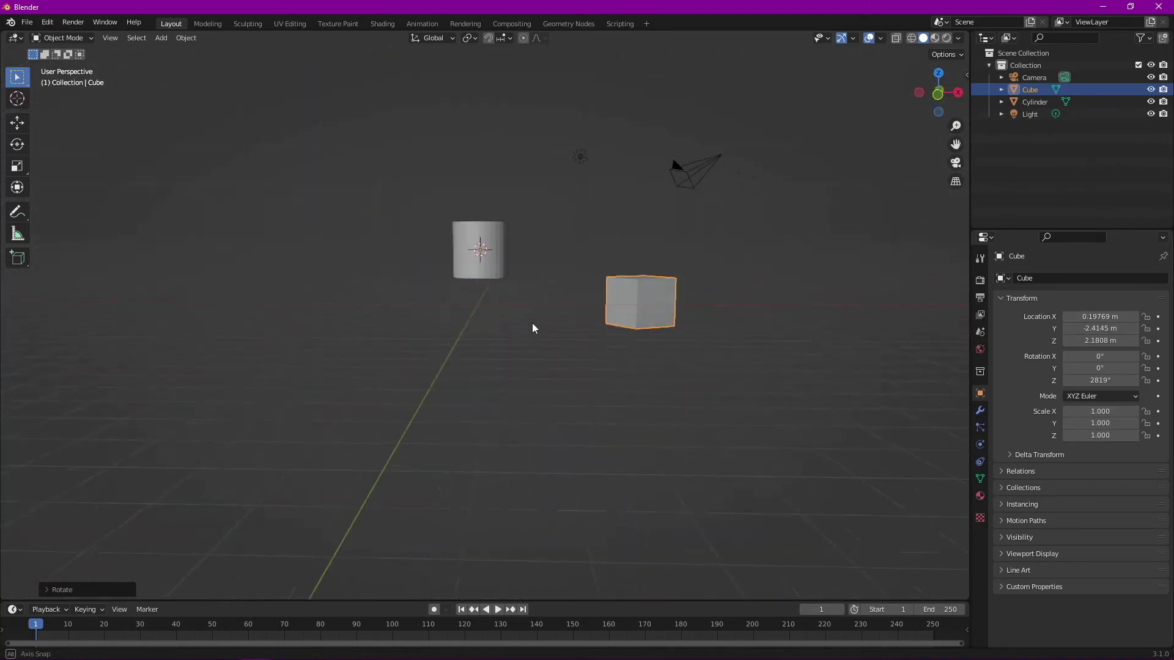
key("shift+s")
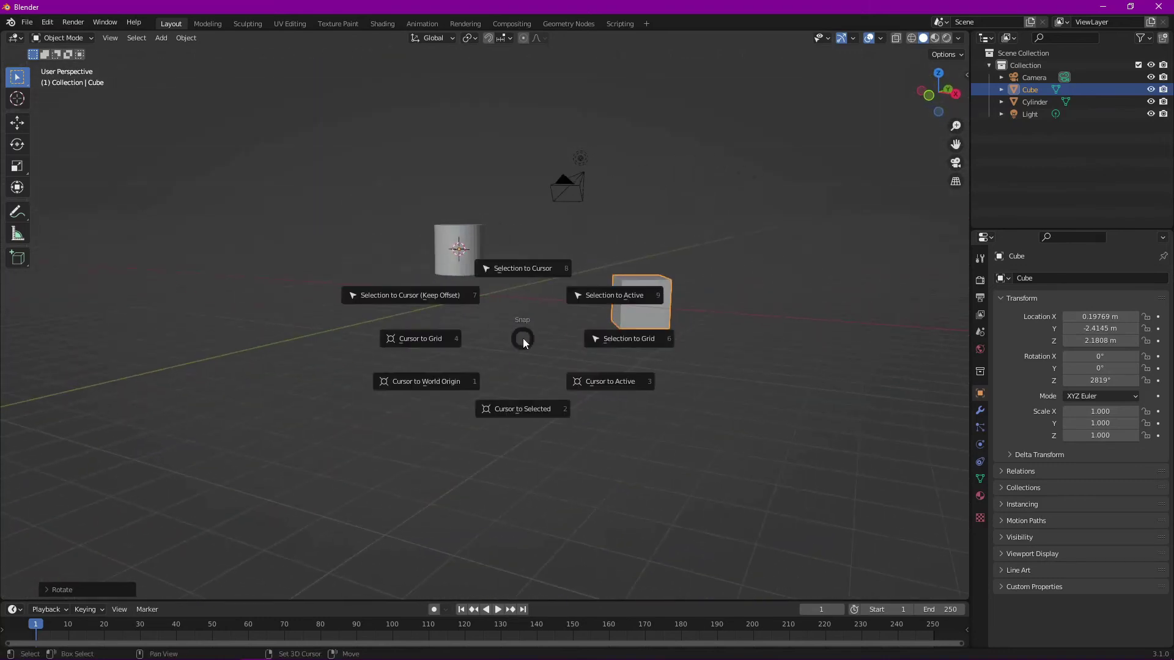
left_click(443, 384)
Step: Reset the cube's origin to its geometry and enter Edit Mode
mouse_move(519, 357)
middle_mouse_down()
mouse_move(609, 409)
mouse_move(522, 384)
mouse_move(585, 331)
middle_mouse_up()
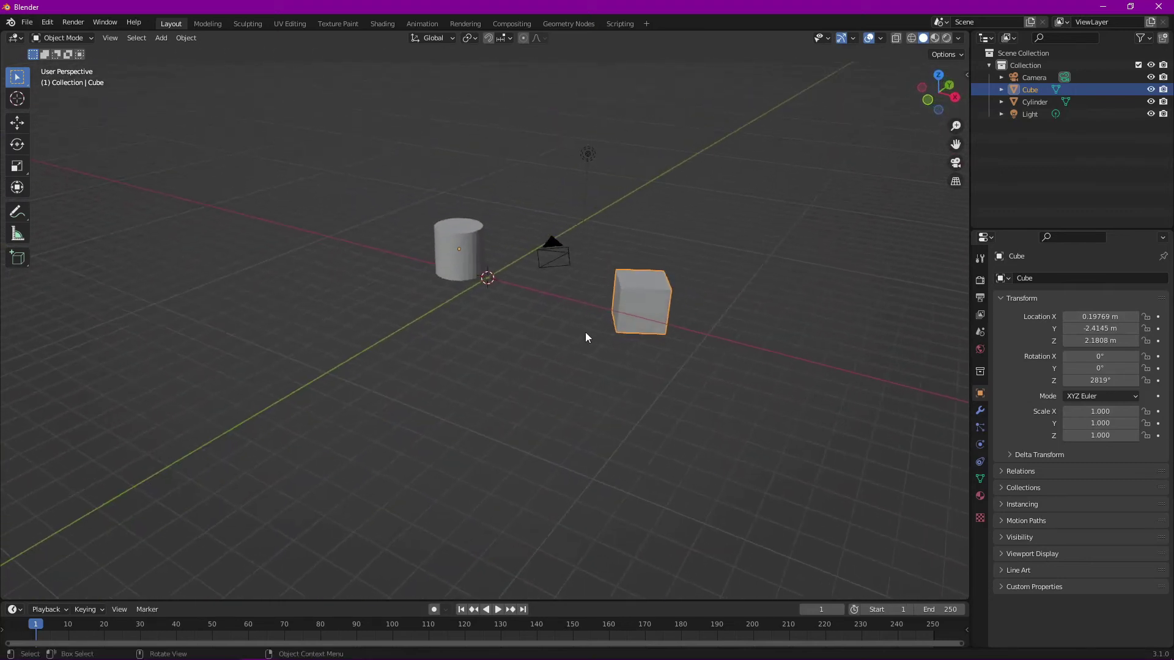
right_click(647, 286)
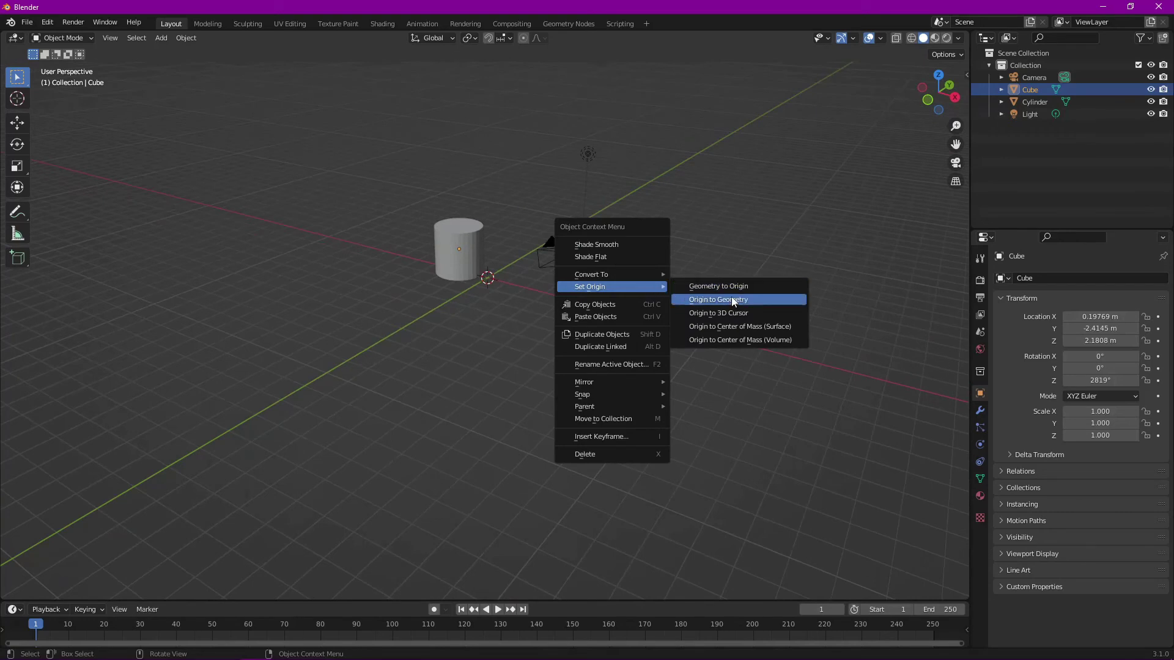
left_click(731, 296)
mouse_move(716, 329)
middle_mouse_down()
mouse_move(674, 356)
mouse_move(757, 317)
mouse_move(619, 358)
mouse_move(687, 364)
mouse_move(770, 310)
mouse_move(831, 332)
mouse_move(825, 376)
middle_mouse_up()
mouse_move(766, 489)
middle_mouse_down()
mouse_move(613, 470)
mouse_move(657, 360)
mouse_move(569, 442)
middle_mouse_up()
scroll(574, 441, "up", 2)
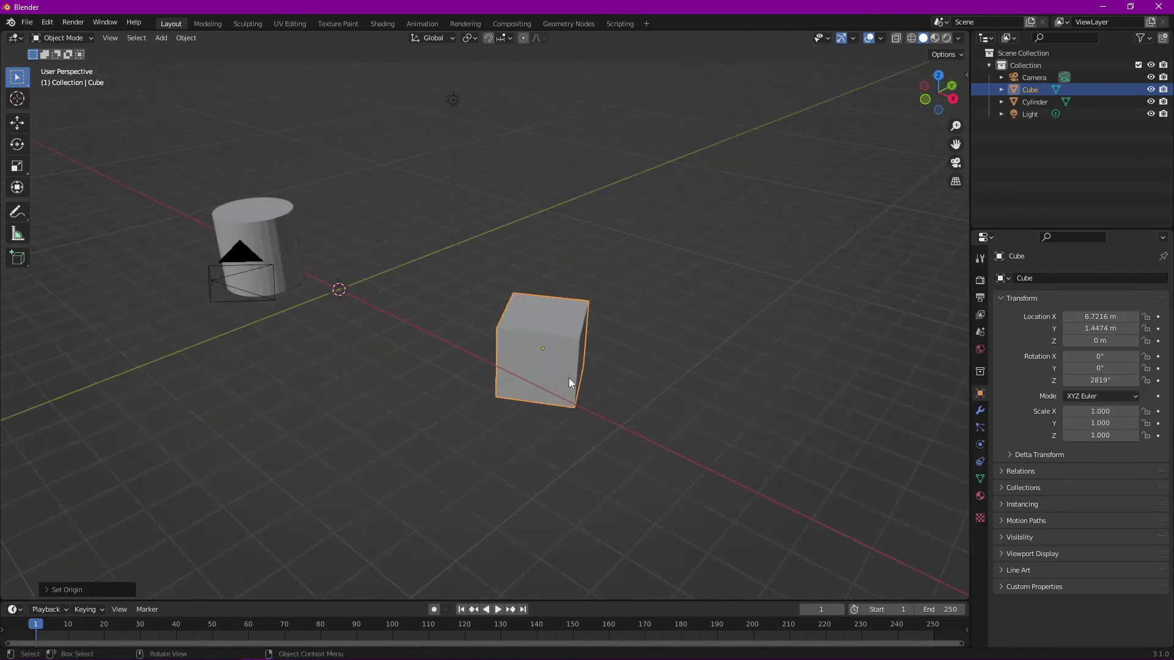
key("Tab")
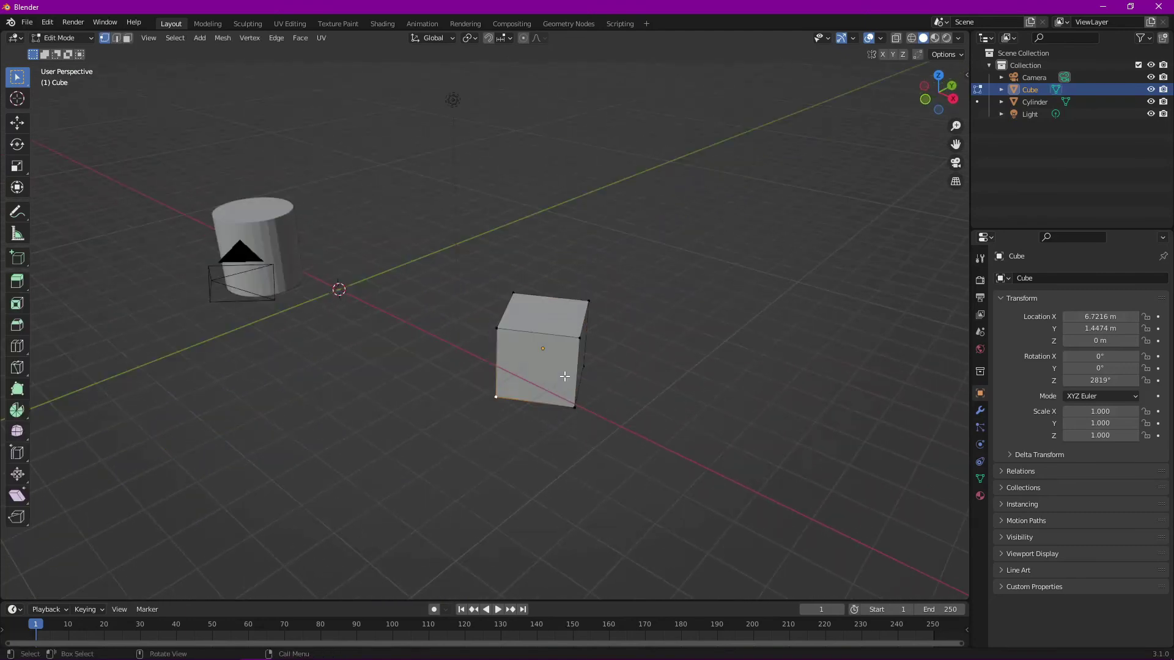
Step: Snap the 3D cursor to the cube's selected bottom corner vertex, then return to Object Mode
mouse_move(526, 436)
middle_mouse_down()
mouse_move(549, 413)
mouse_move(525, 385)
middle_mouse_up()
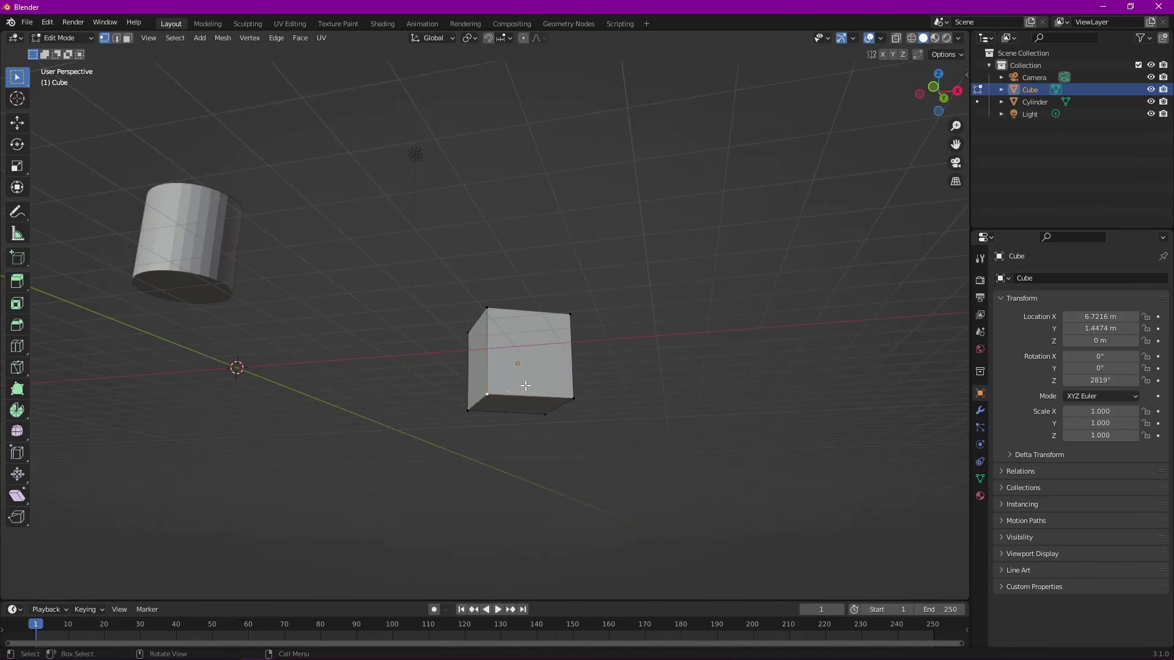
mouse_move(549, 438)
middle_mouse_down()
mouse_move(589, 487)
mouse_move(621, 488)
mouse_move(583, 485)
middle_mouse_up()
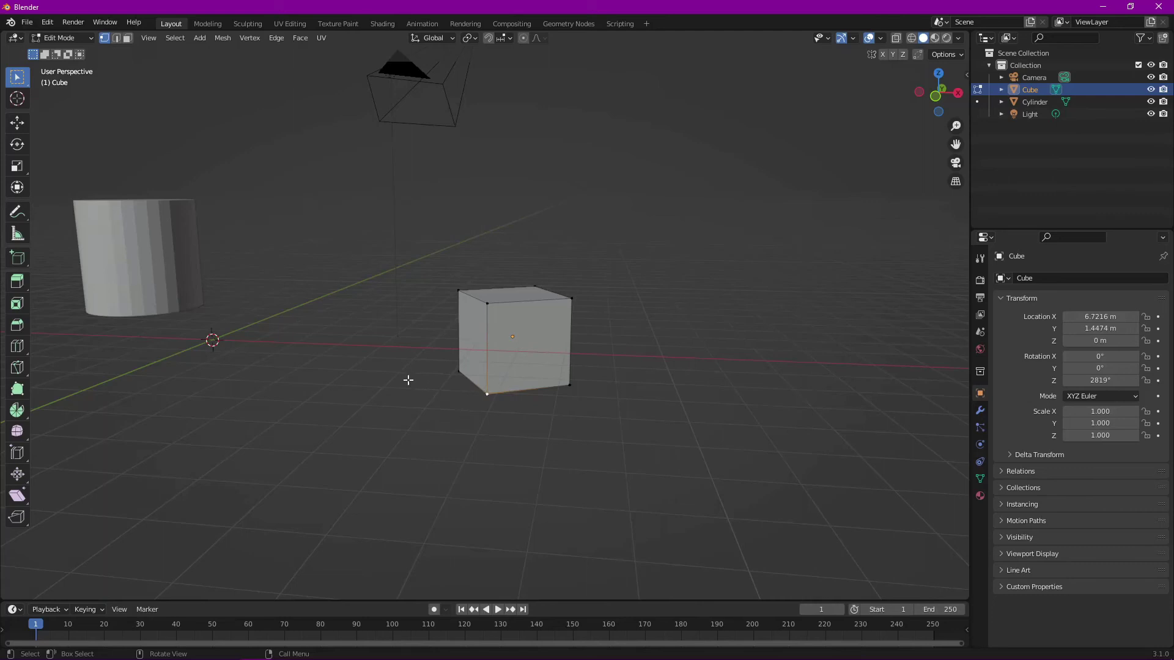
key("shift+s")
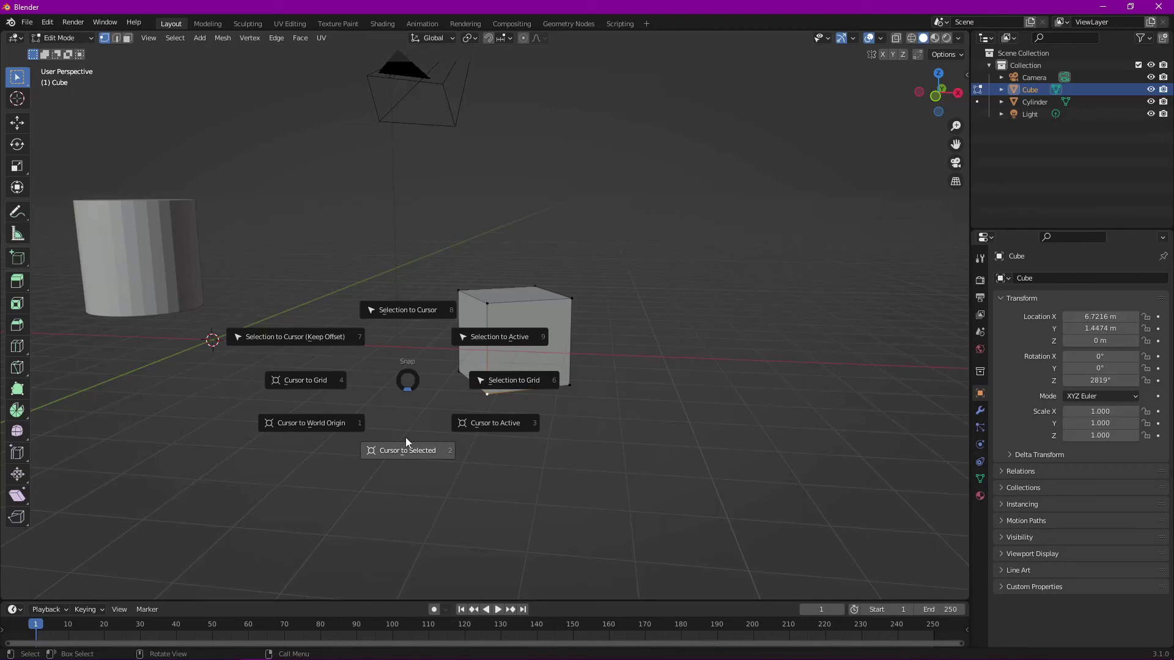
left_click(405, 445)
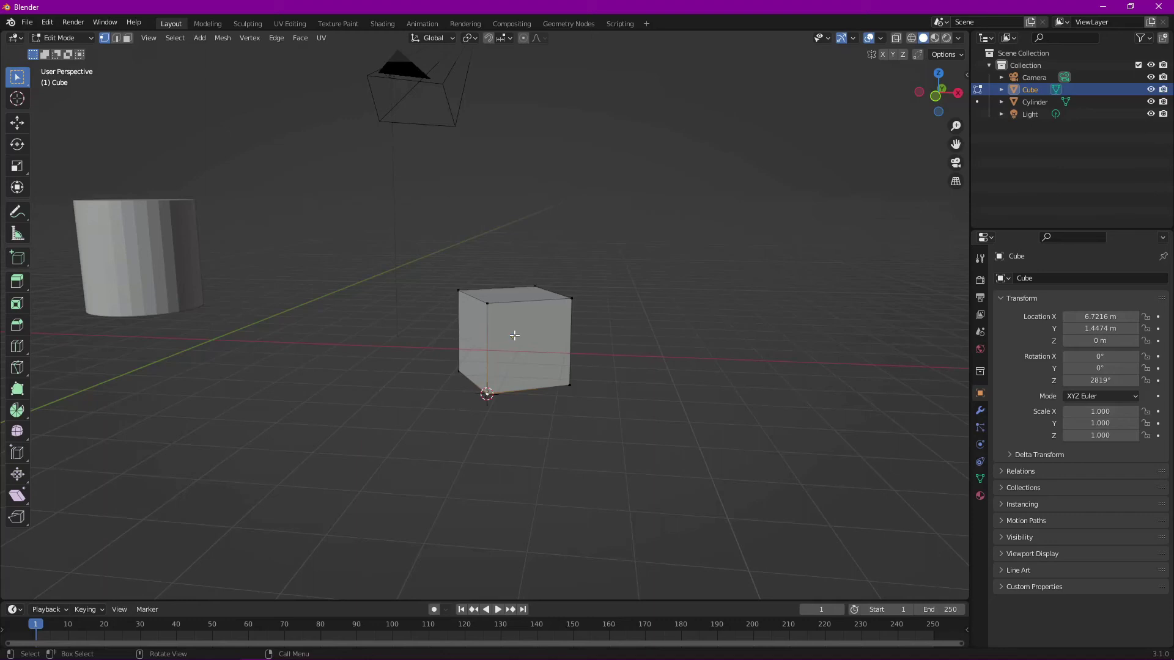
key("Tab")
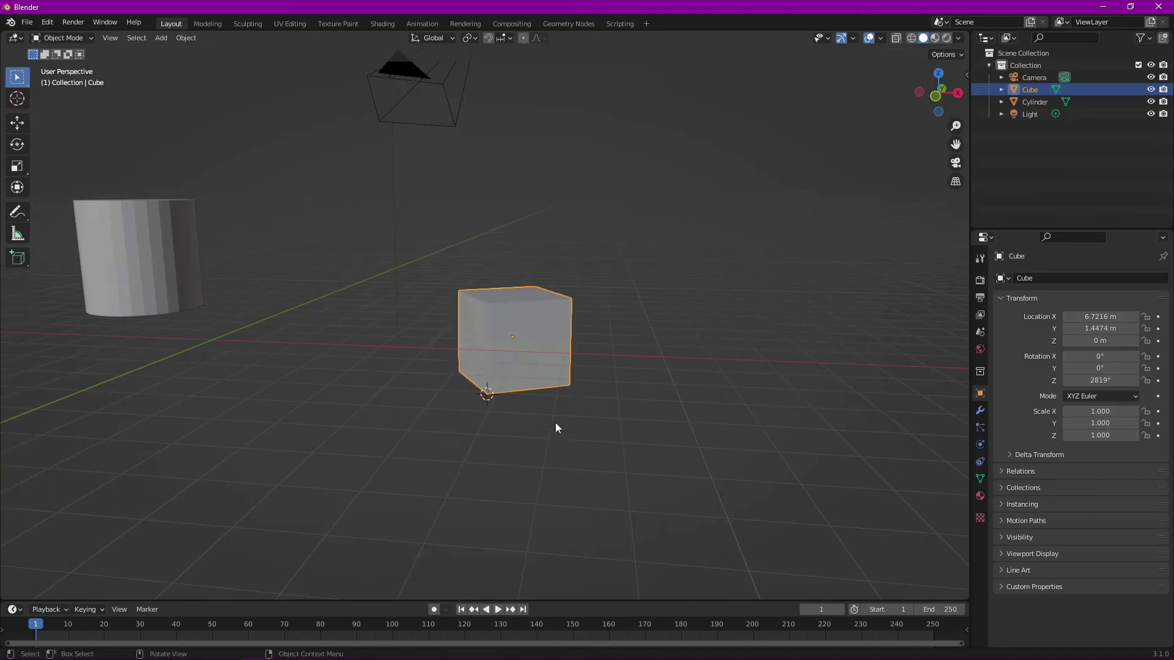
Step: Move the cube's origin to the 3D cursor at its corner and tilt the cube around it
right_click(544, 340)
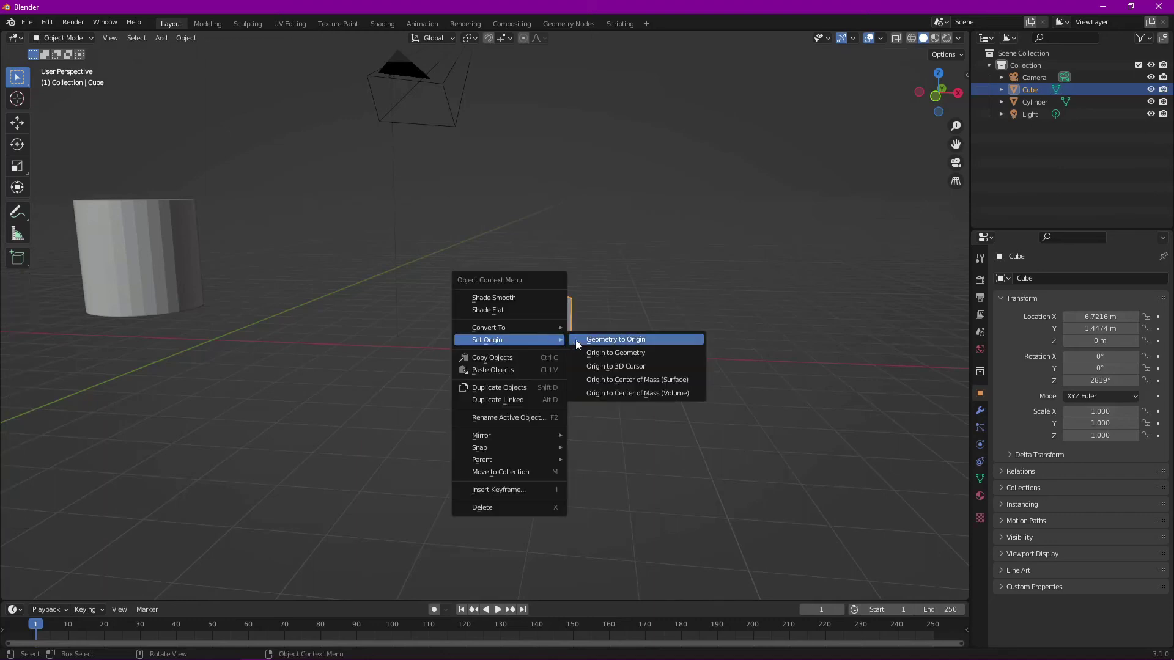
left_click(608, 366)
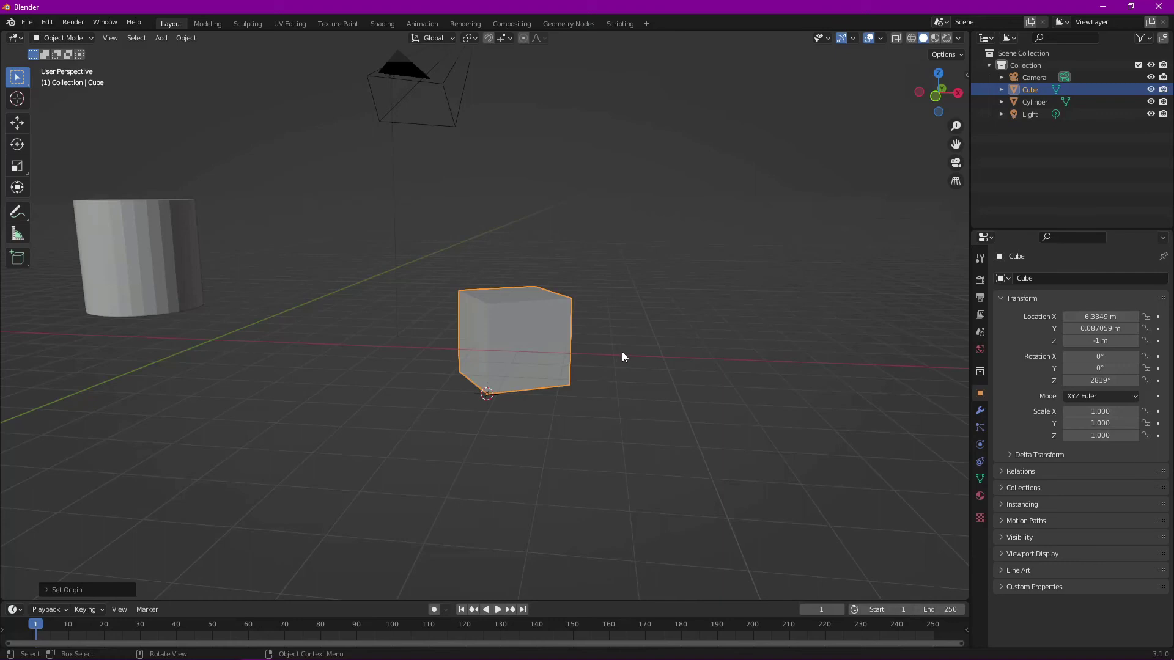
key("r")
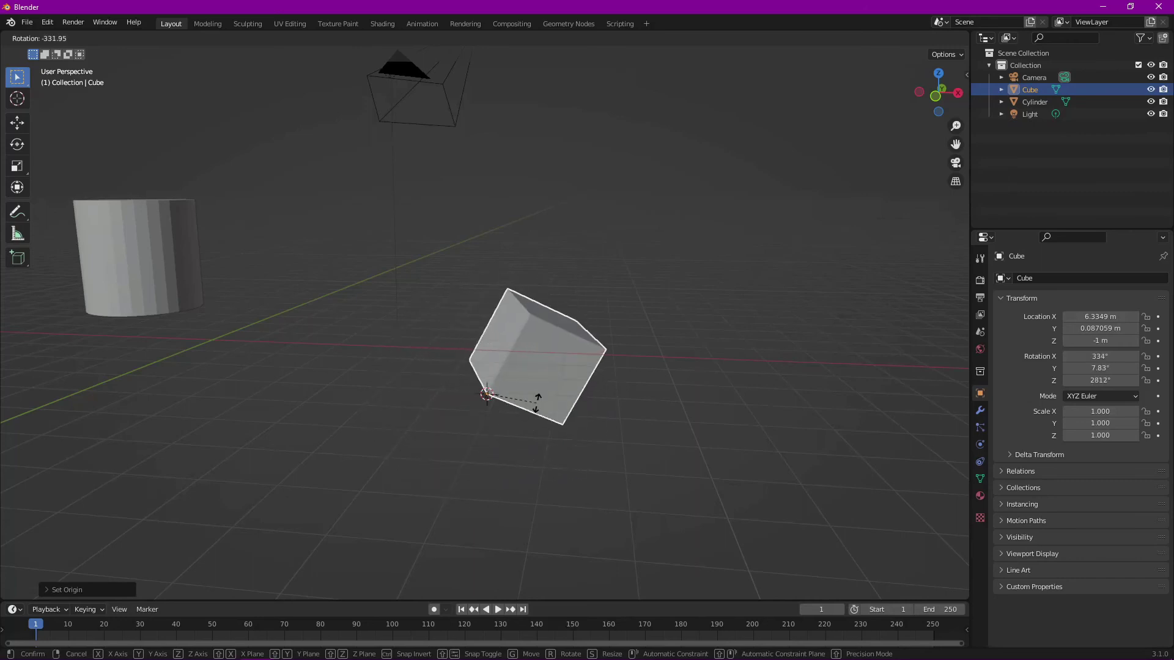
left_click(519, 372)
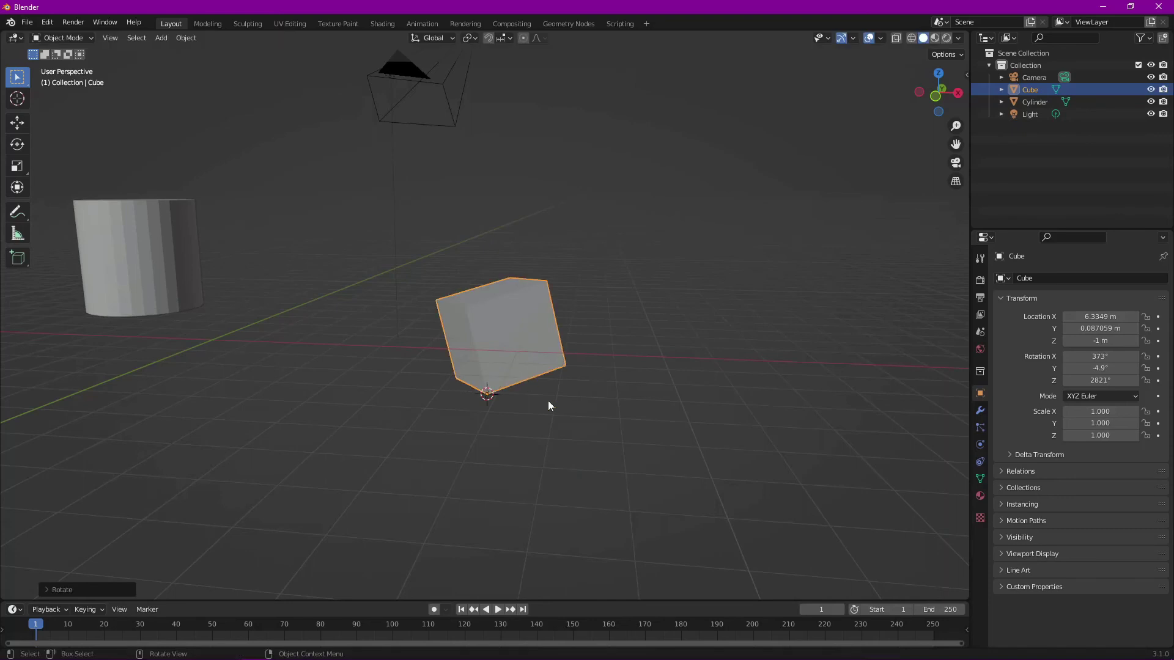
Step: Reselect the tilted cube and switch to Edit Mode
left_click(560, 409)
left_click(522, 322)
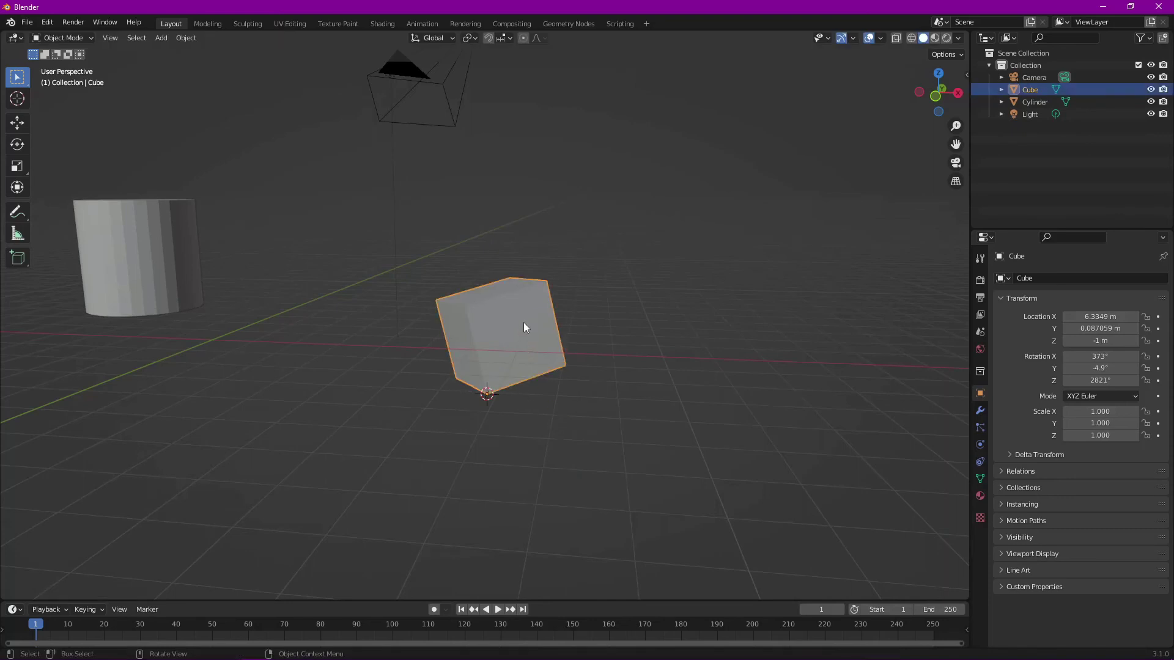
key("Tab")
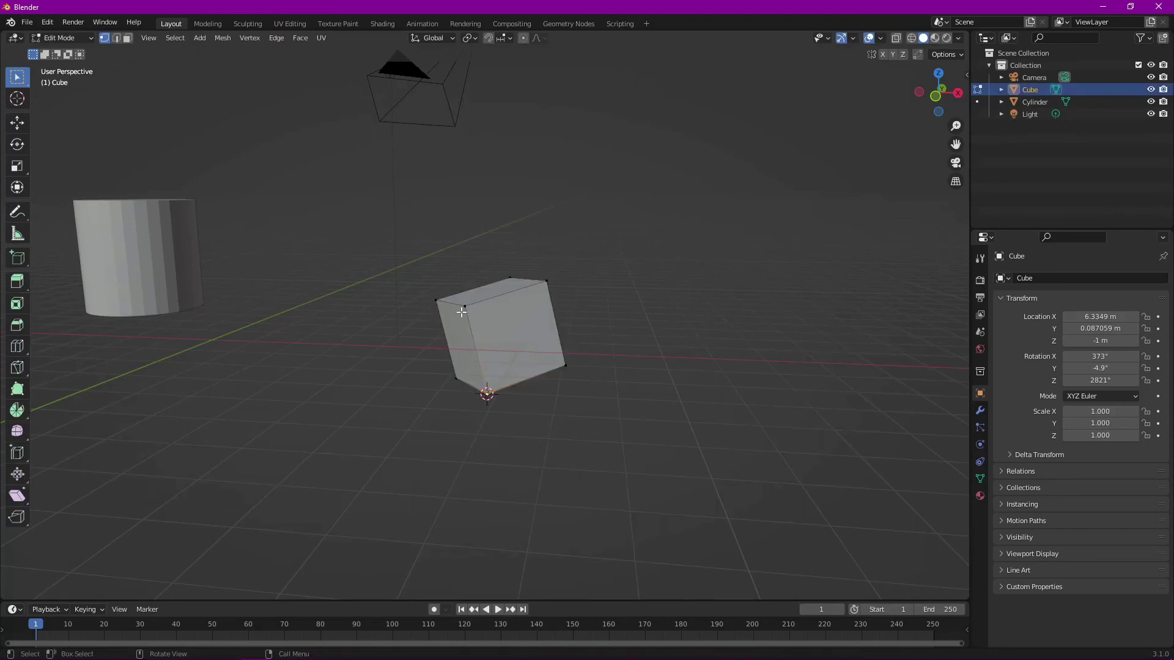
Step: Snap the selected vertex to the 3D cursor, inspect the warped cube, then undo the snap
right_click(466, 307)
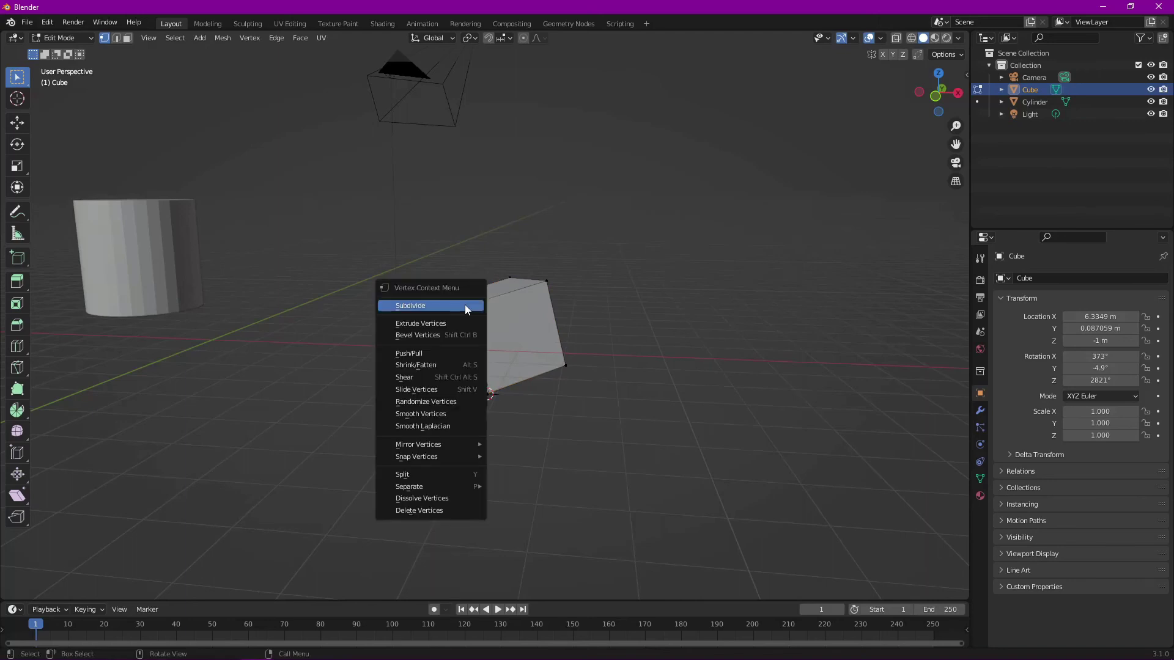
mouse_move(426, 456)
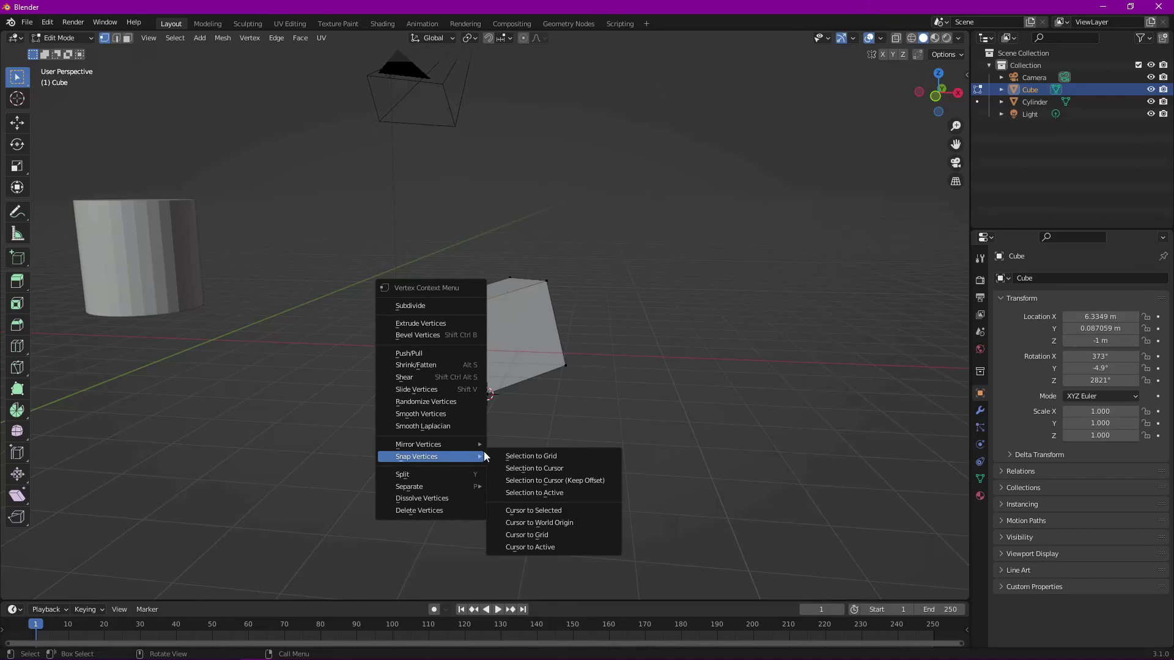
left_click(559, 467)
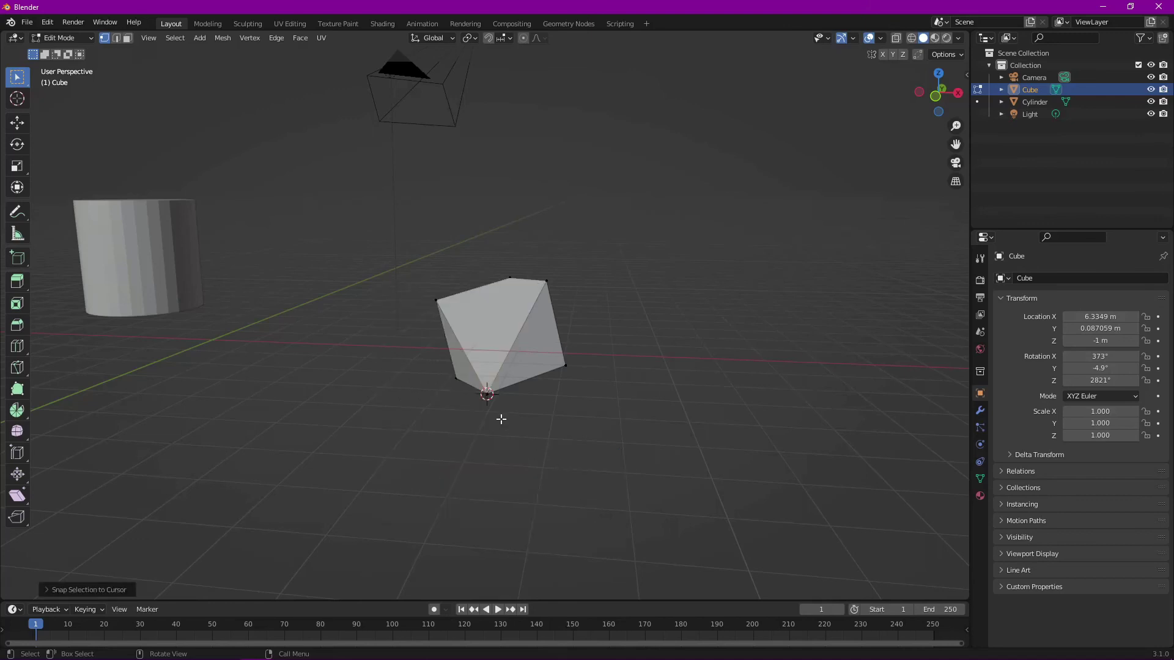
mouse_move(540, 411)
middle_mouse_down()
mouse_move(464, 411)
mouse_move(544, 432)
mouse_move(568, 393)
mouse_move(617, 399)
mouse_move(503, 427)
middle_mouse_up()
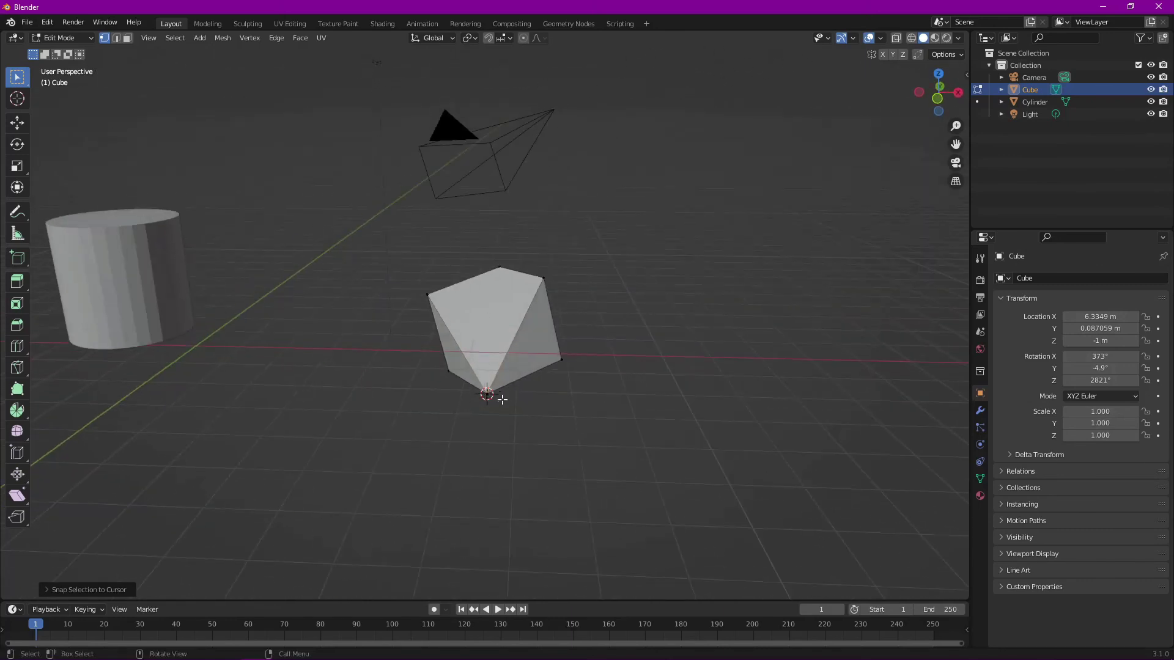
key("ctrl+z")
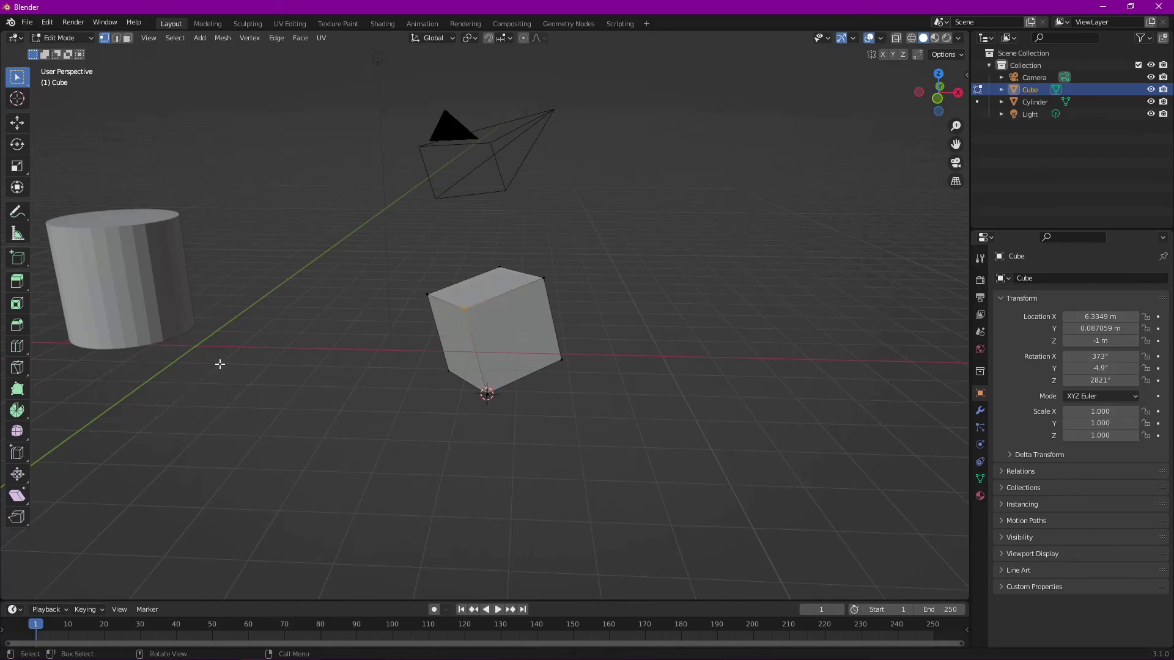
Step: Move the 3D cursor to the world origin
key("shift+s")
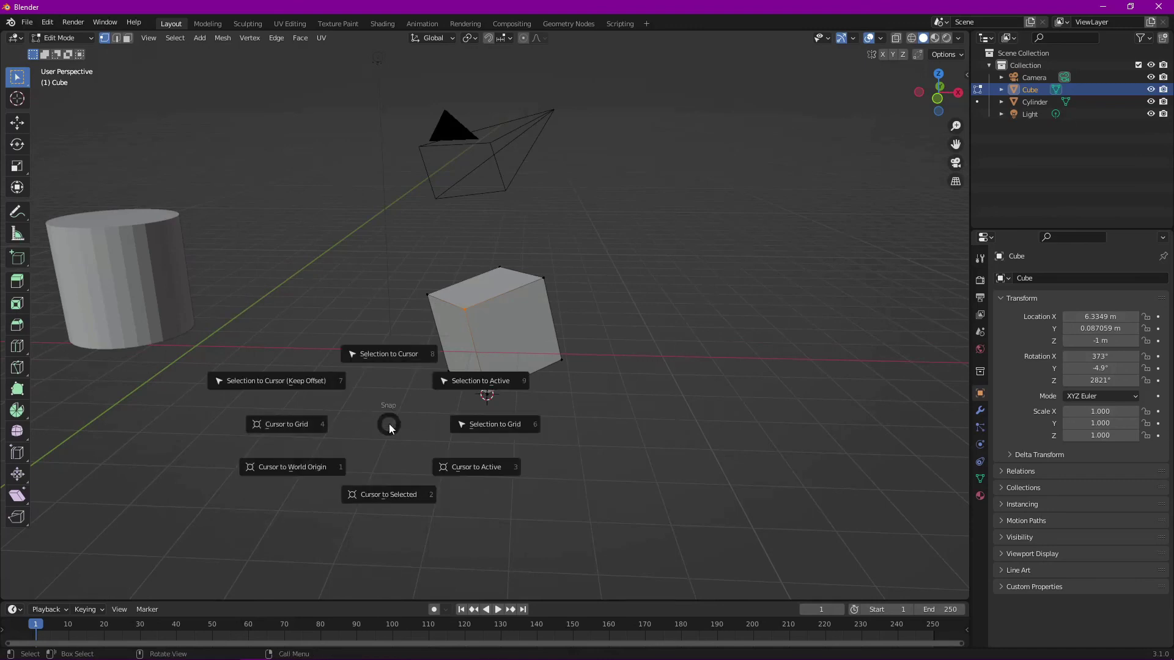
left_click(303, 470)
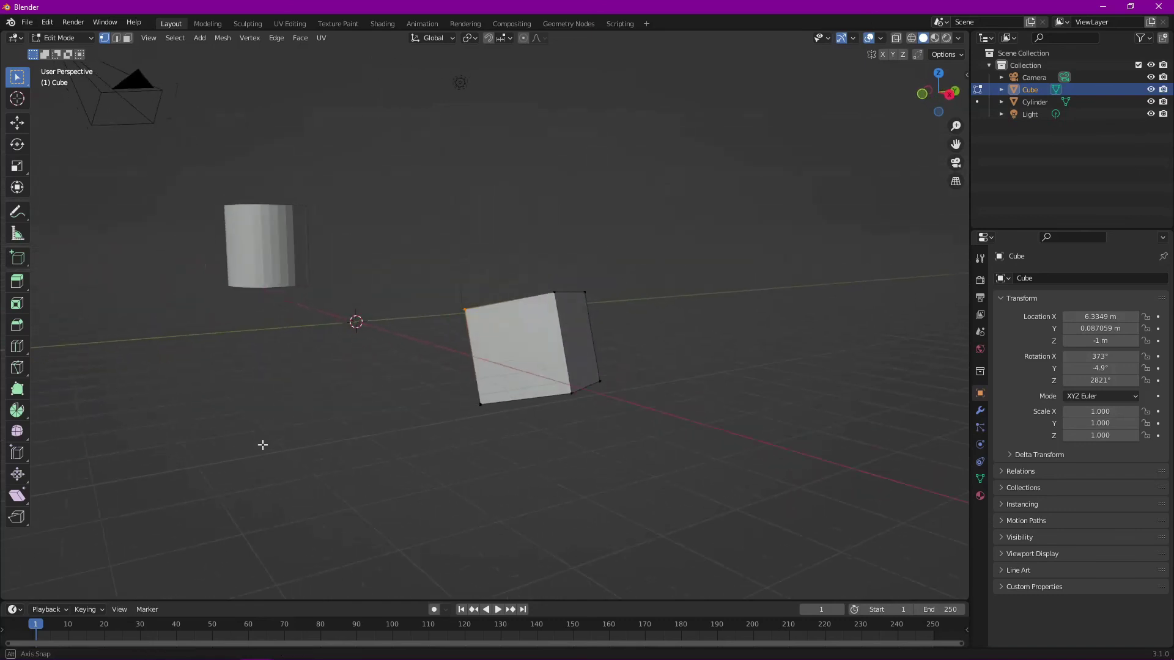
middle_click_drag(340, 460, 328, 450)
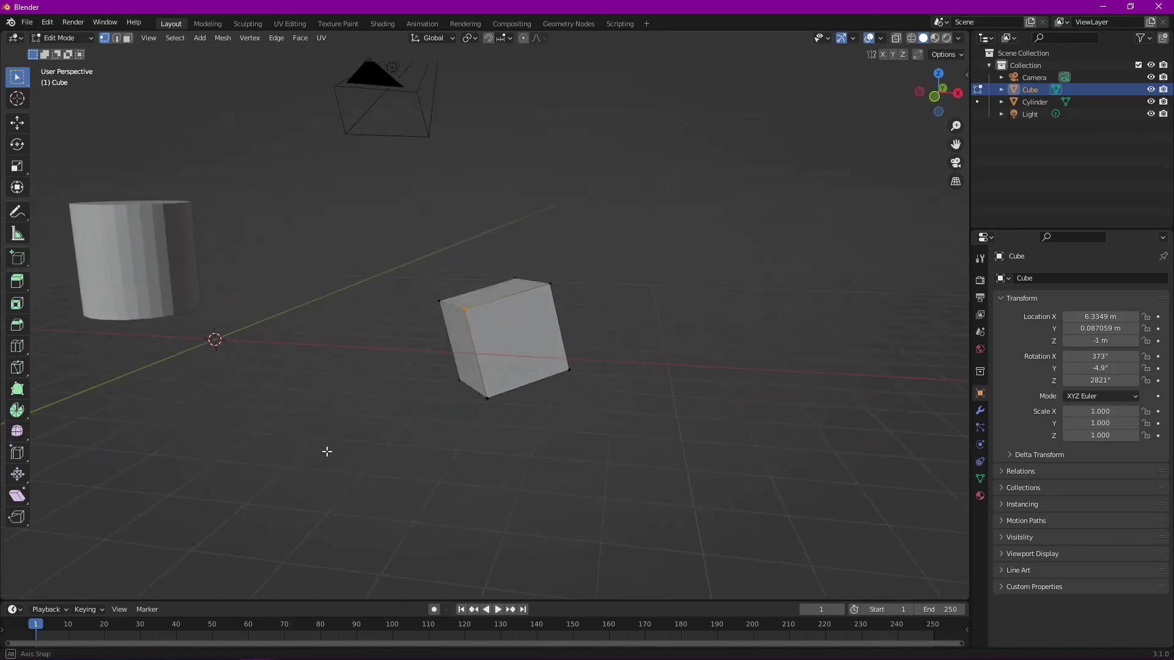
Step: Snap the selected vertex to the cursor at world origin, view the stretched cube, then undo
right_click(465, 311)
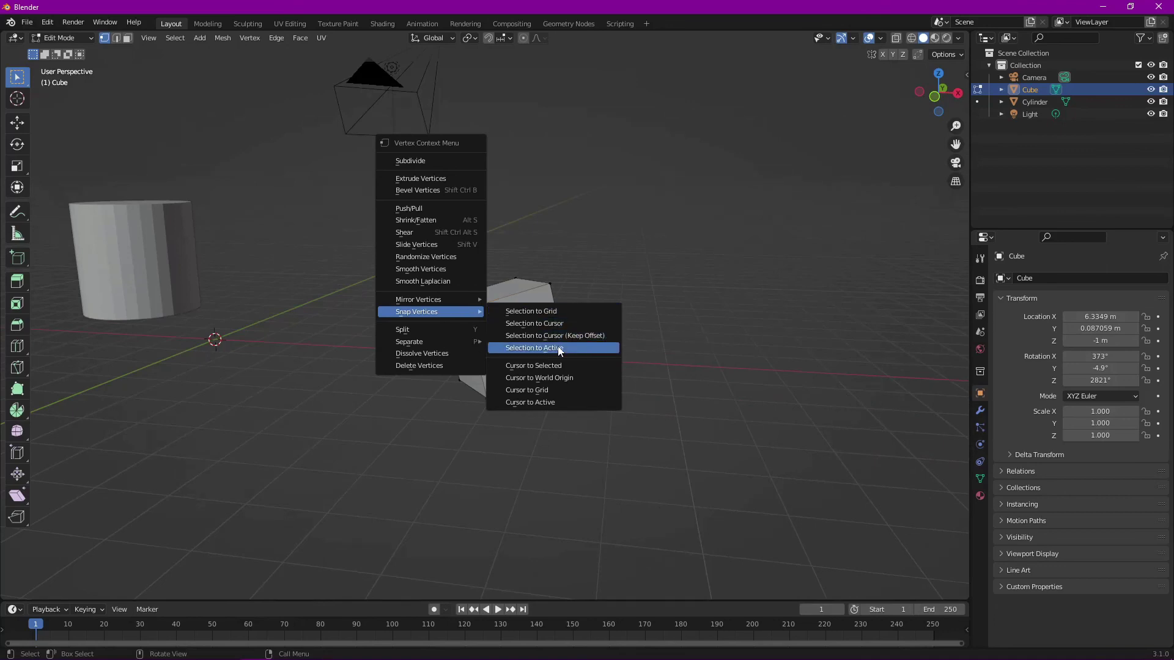
left_click(527, 321)
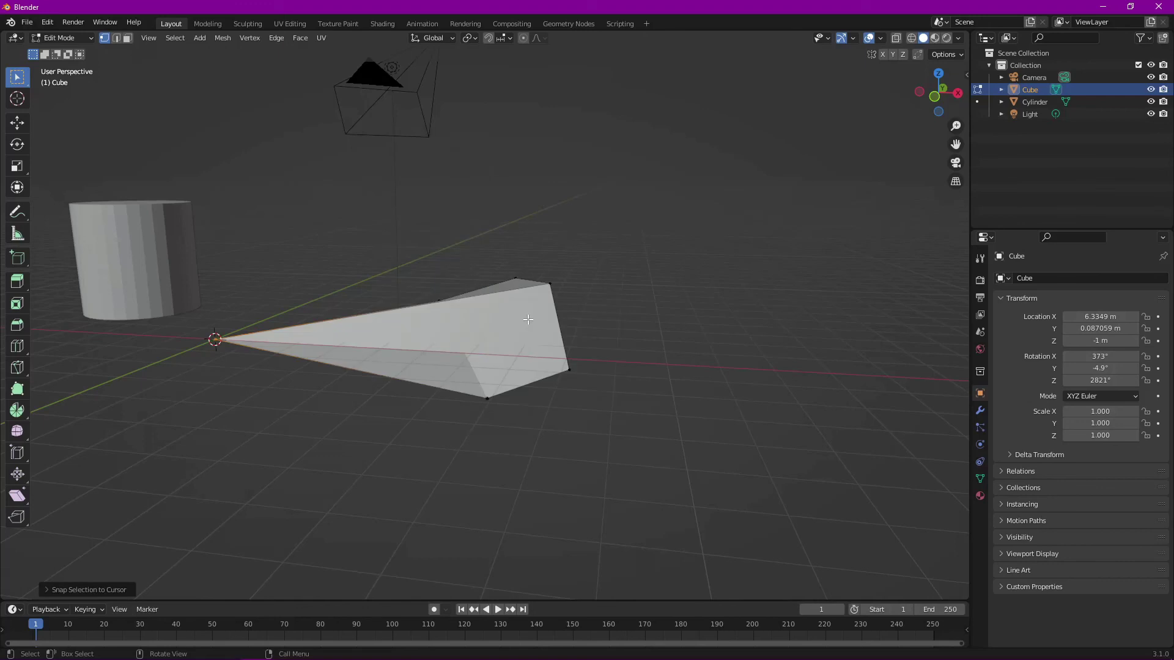
mouse_move(415, 354)
middle_mouse_down()
mouse_move(388, 454)
mouse_move(393, 283)
mouse_move(400, 399)
middle_mouse_up()
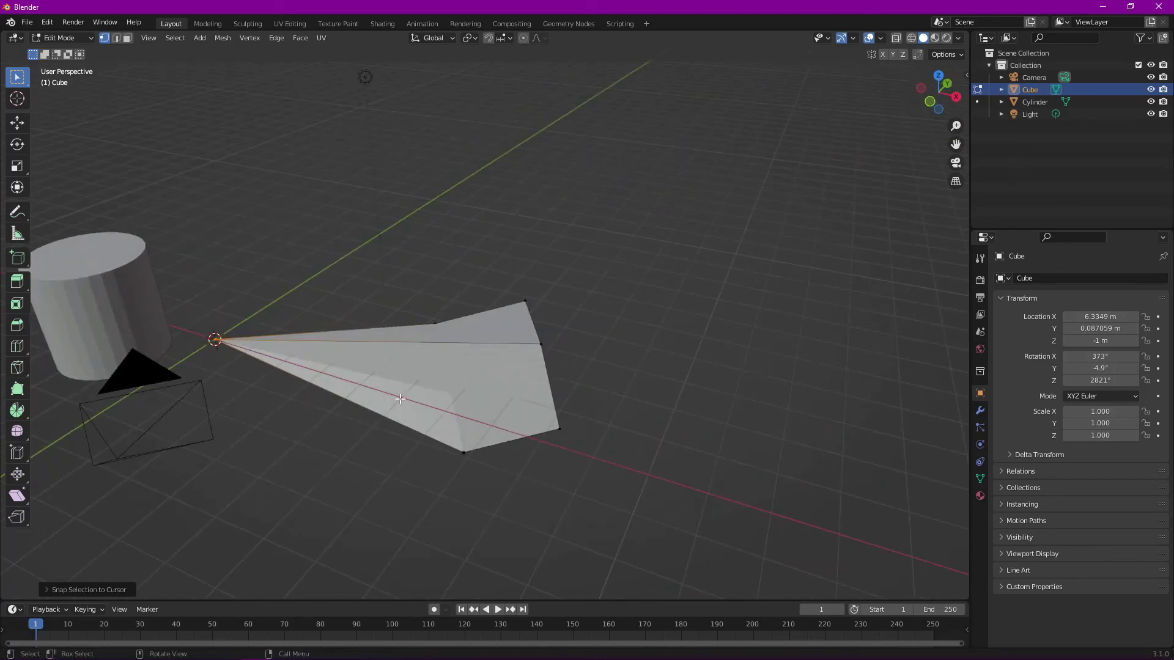
key("ctrl+z")
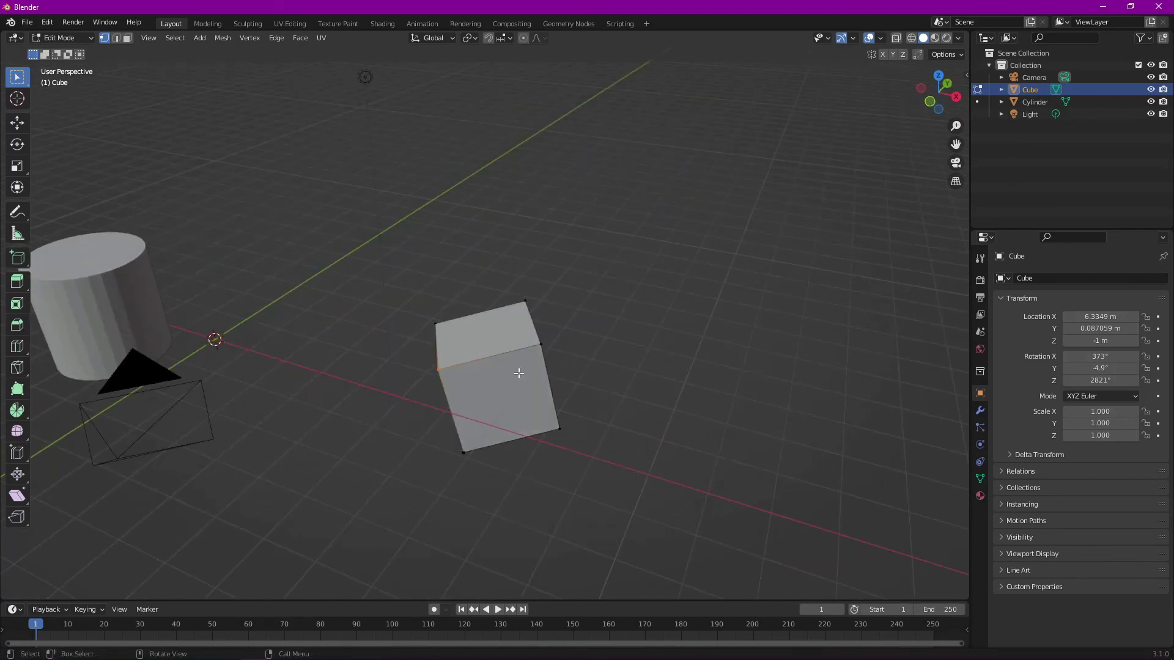
mouse_move(458, 387)
middle_mouse_down()
mouse_move(480, 385)
mouse_move(489, 364)
middle_mouse_up()
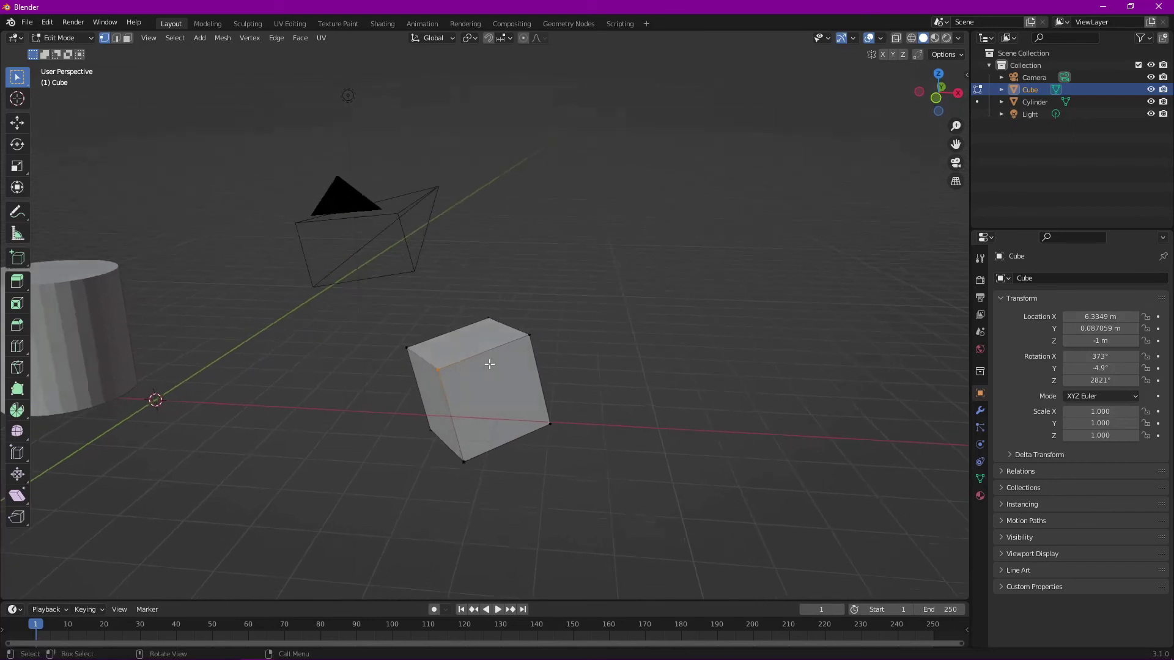
right_click(437, 369)
mouse_move(388, 369)
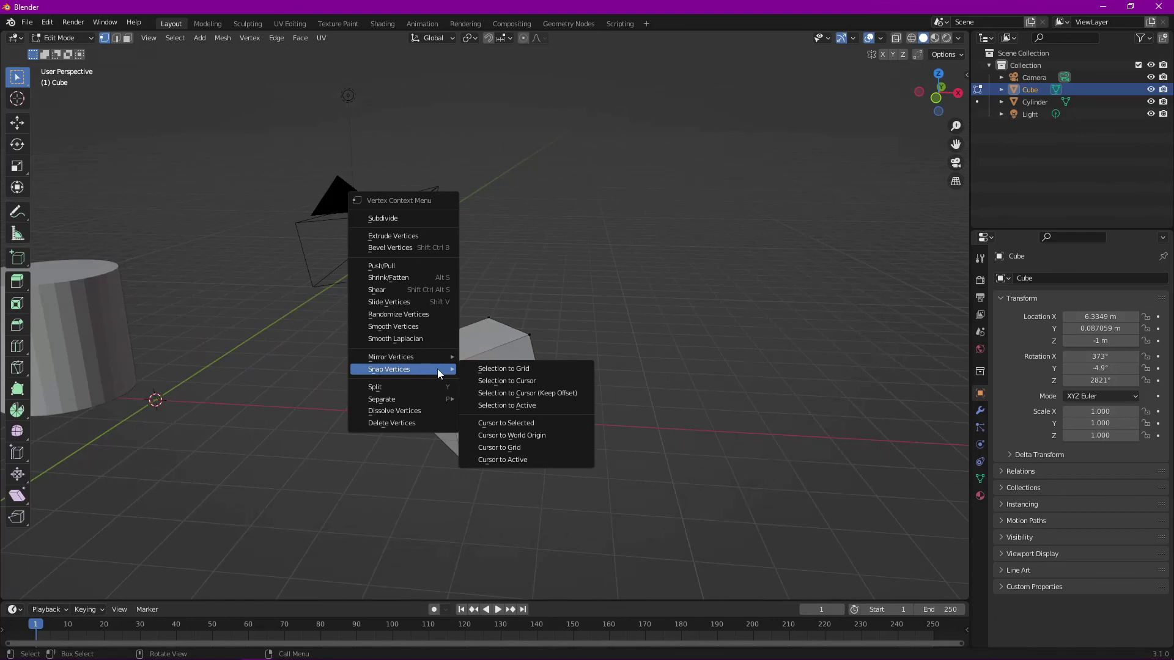
mouse_move(640, 380)
middle_mouse_down()
mouse_move(657, 425)
mouse_move(660, 369)
middle_mouse_up()
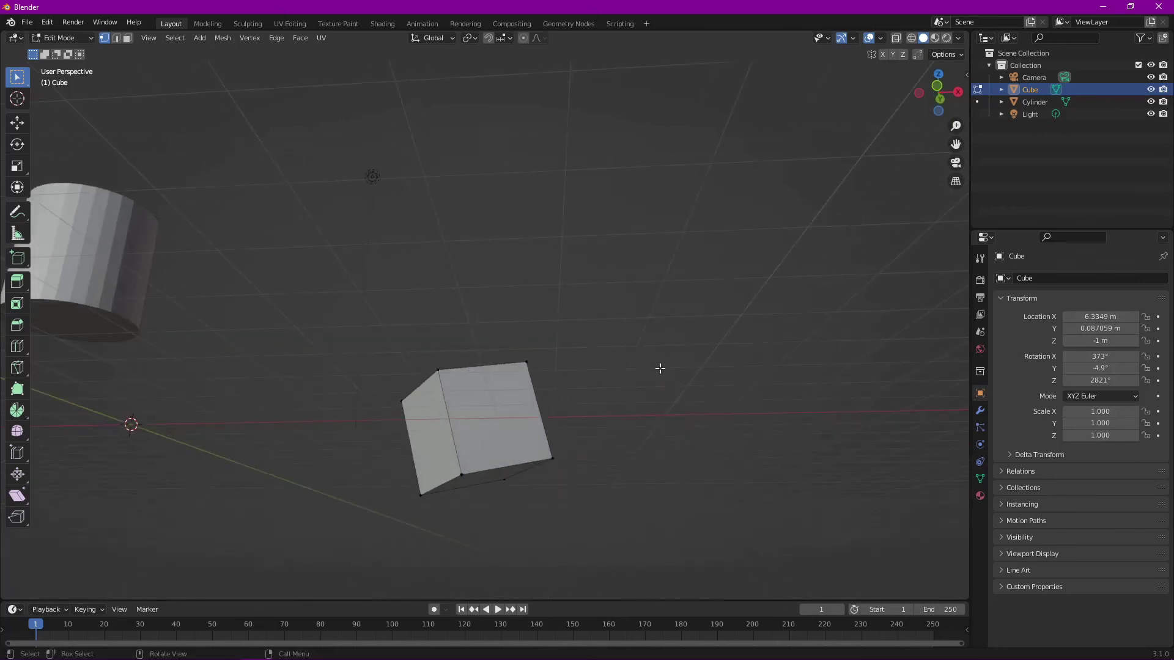